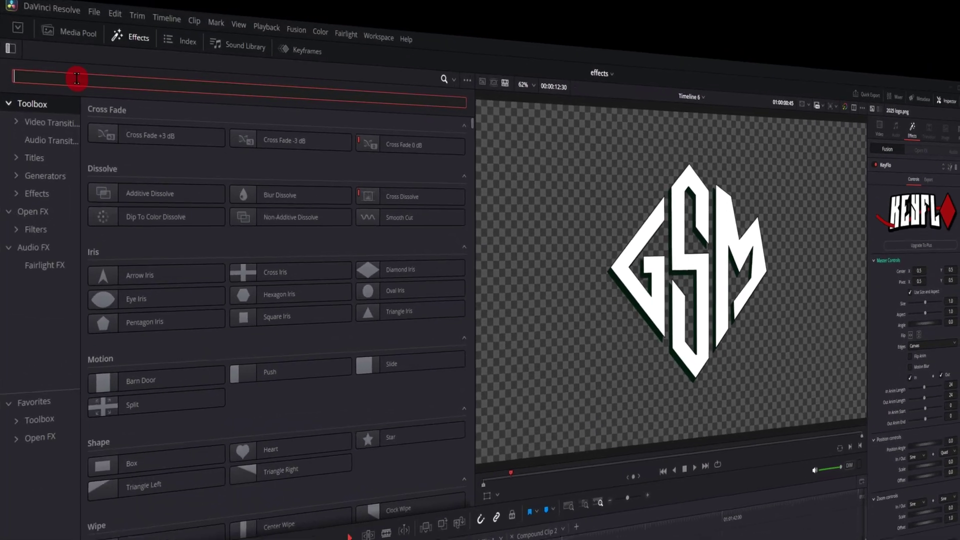
Find KeyFlo by searching the effects for "key", apply it to the 2025 logo.png clip and open its composition in Fusion
text(key)
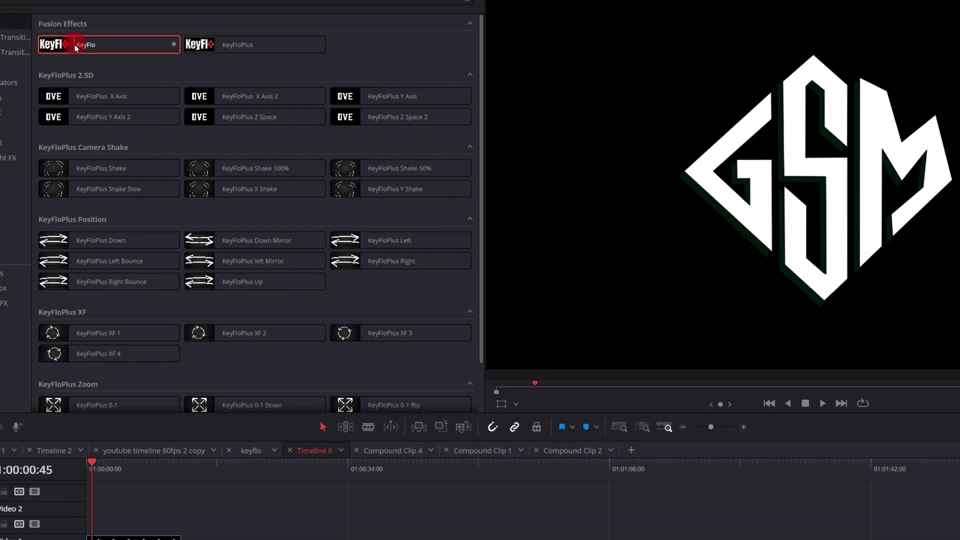
drag(76, 48, 134, 539)
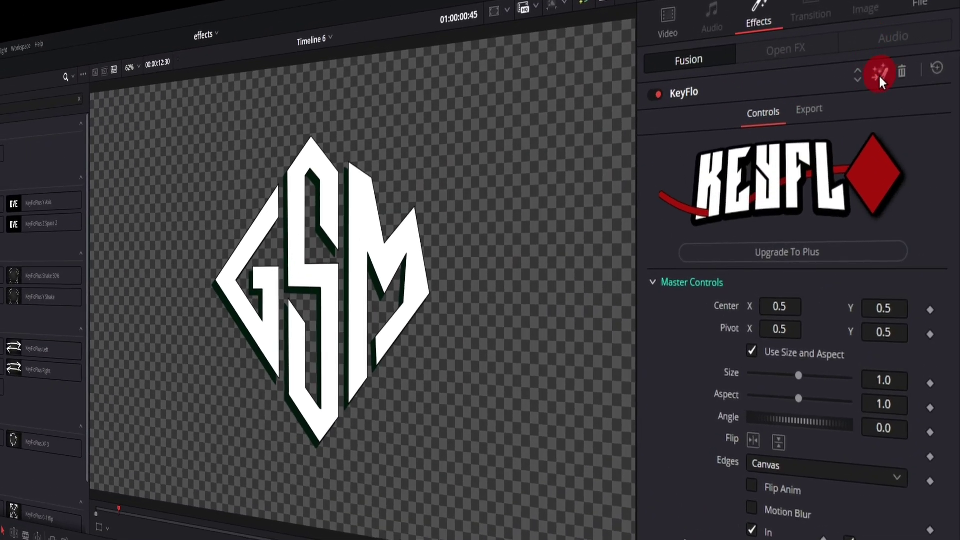
click(878, 74)
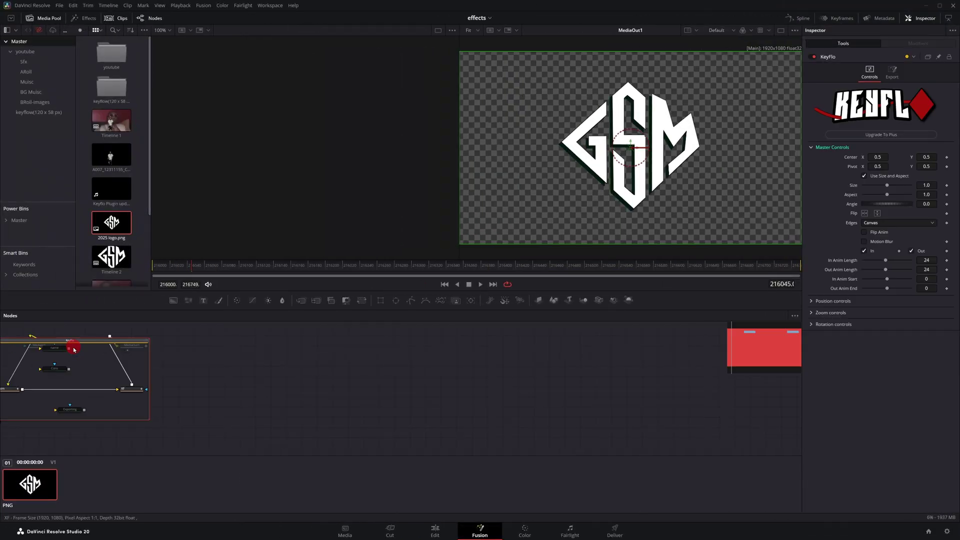
drag(229, 392, 339, 403)
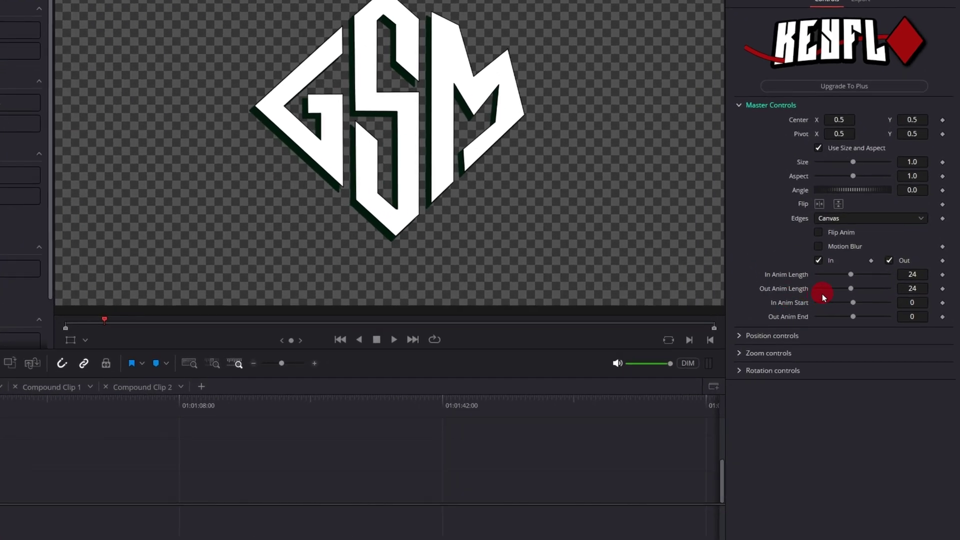
Try different In Anim Length values for the logo clip's KeyFlo effect, including 48
click(923, 273)
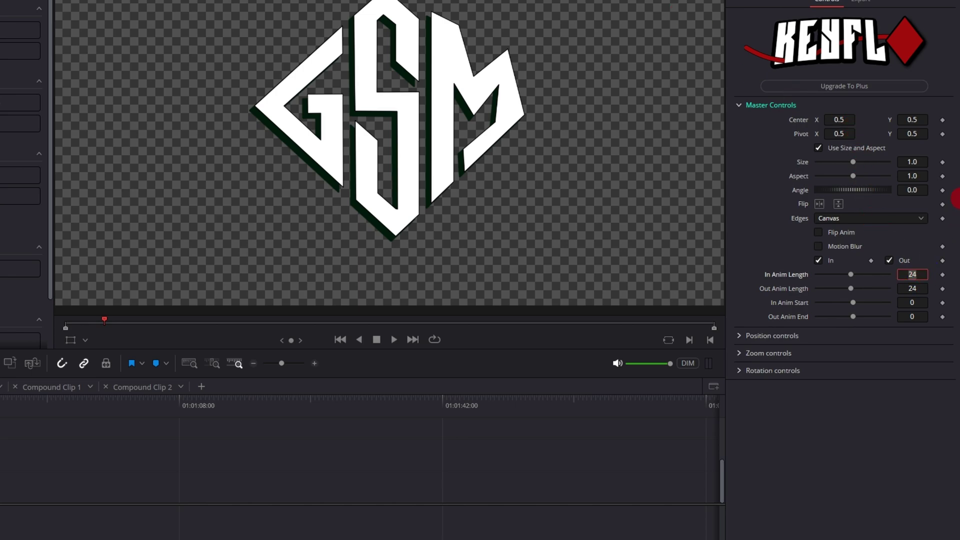
key(BackSpace)
text(5)
key(Tab)
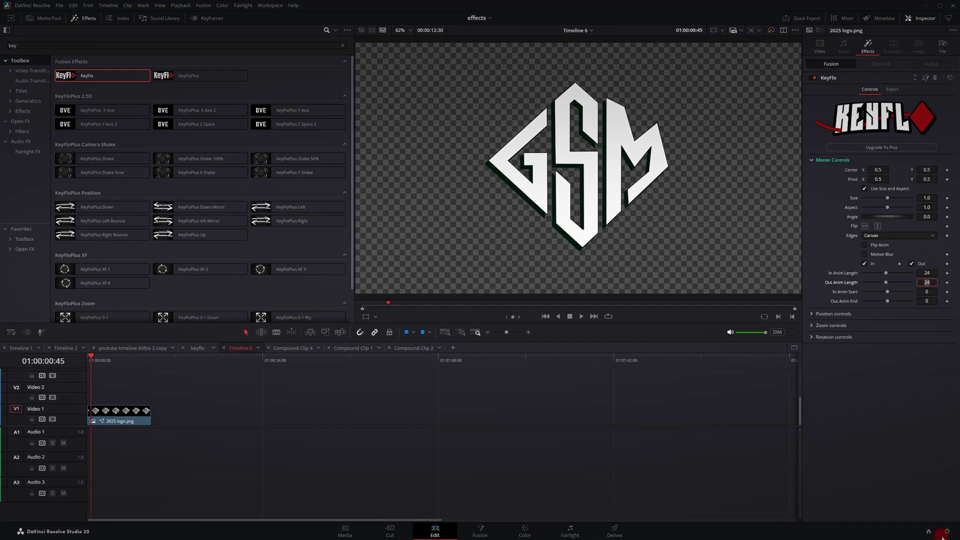
click(946, 532)
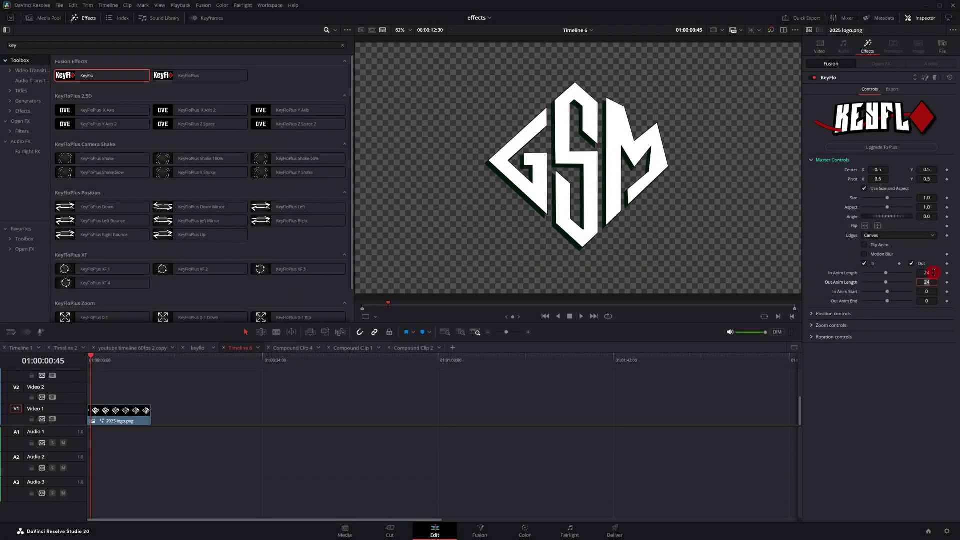
click(933, 272)
text(48)
key(Tab)
click(886, 276)
click(124, 418)
Try a value of 48 for both In Anim Start and Out Anim End
click(927, 292)
text(48)
key(Tab)
click(90, 377)
text(478)
key(Tab)
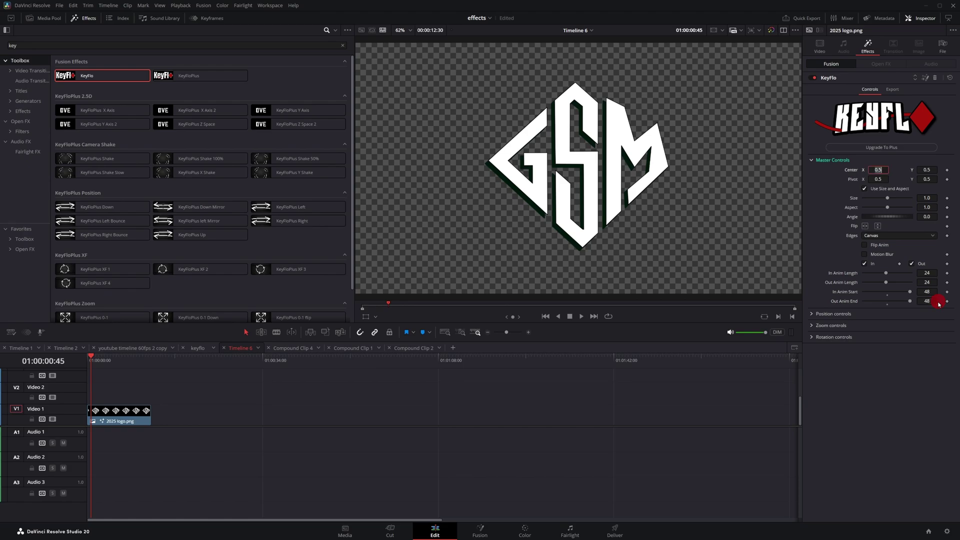
Expand the Position, Zoom and Rotation controls and view the easing options of the second Position In / Out setting
click(811, 314)
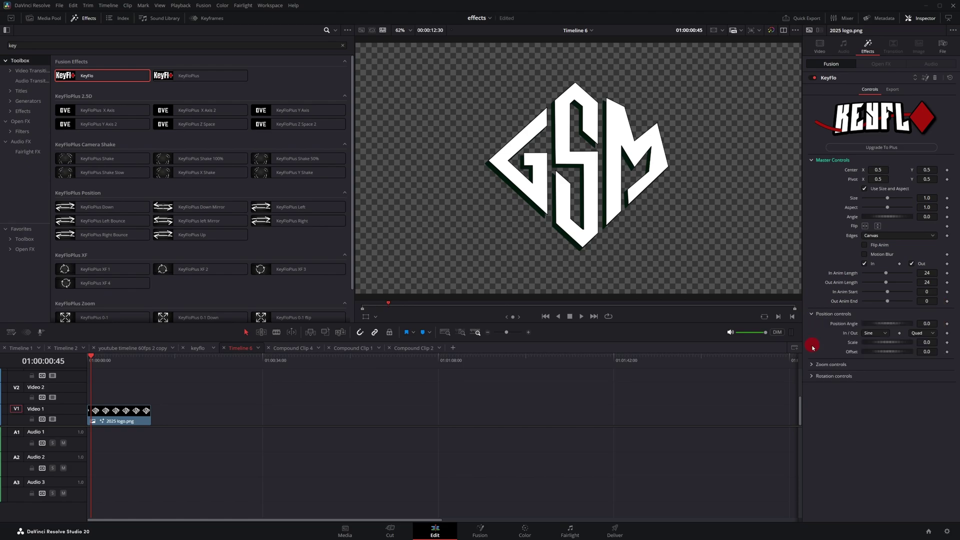
click(812, 365)
click(812, 406)
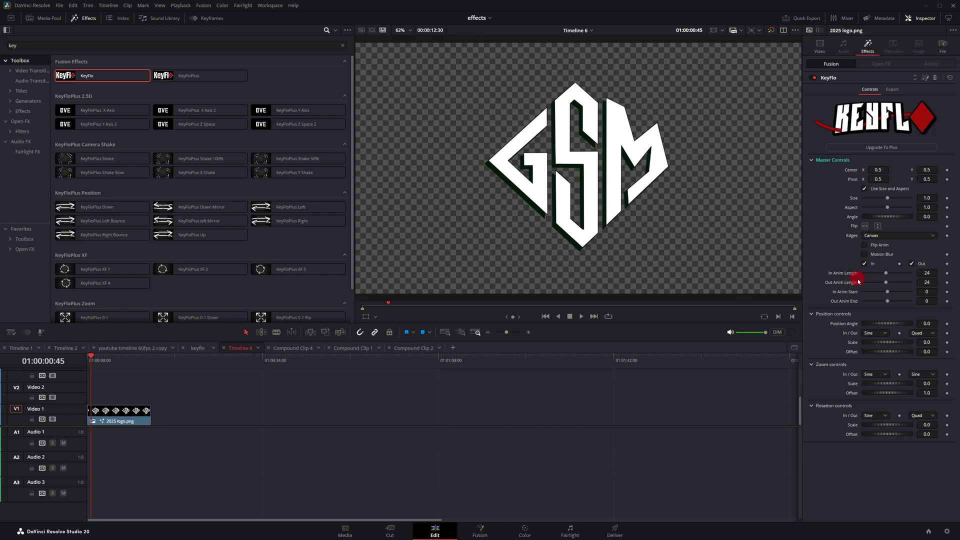
click(922, 333)
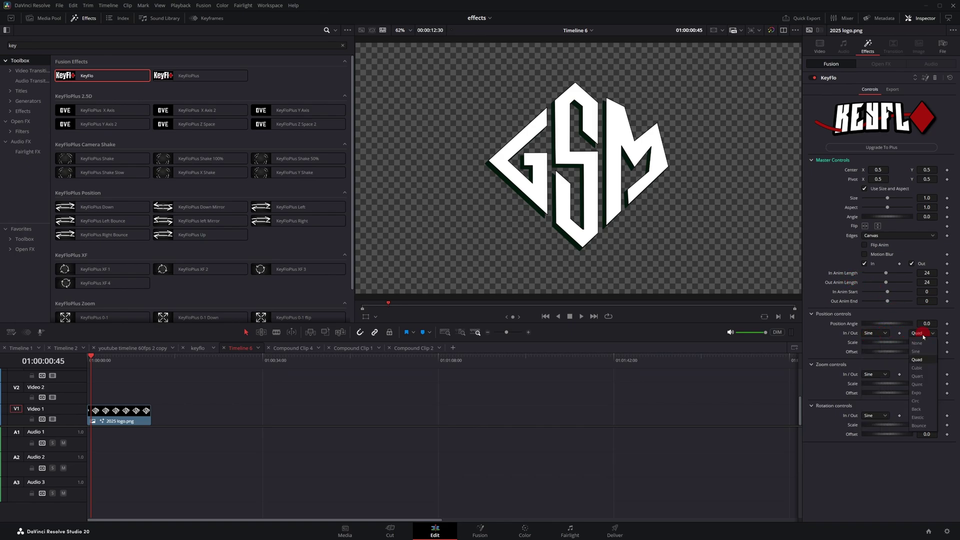
click(924, 336)
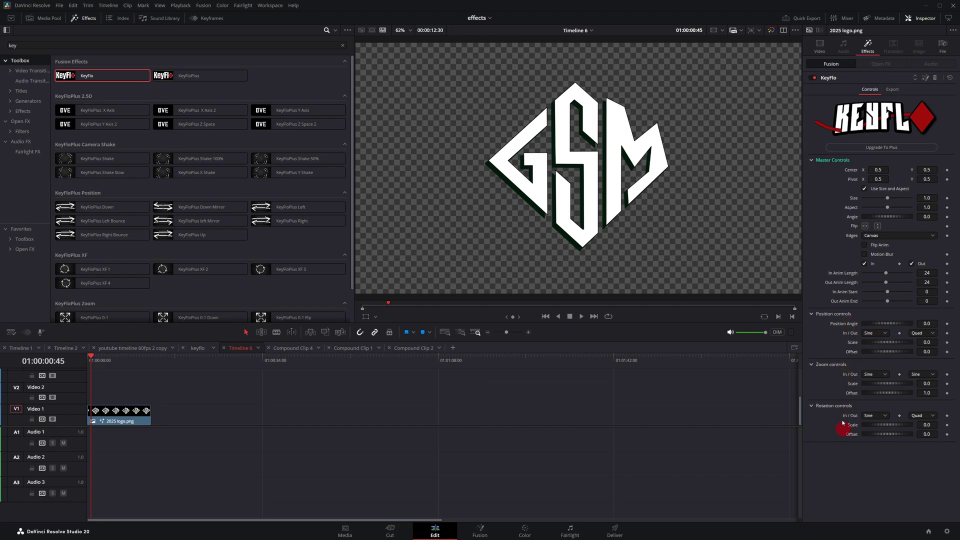
Turn on the Fusion Overlay in the viewer and move the playhead to the start of the clip
click(376, 316)
click(376, 367)
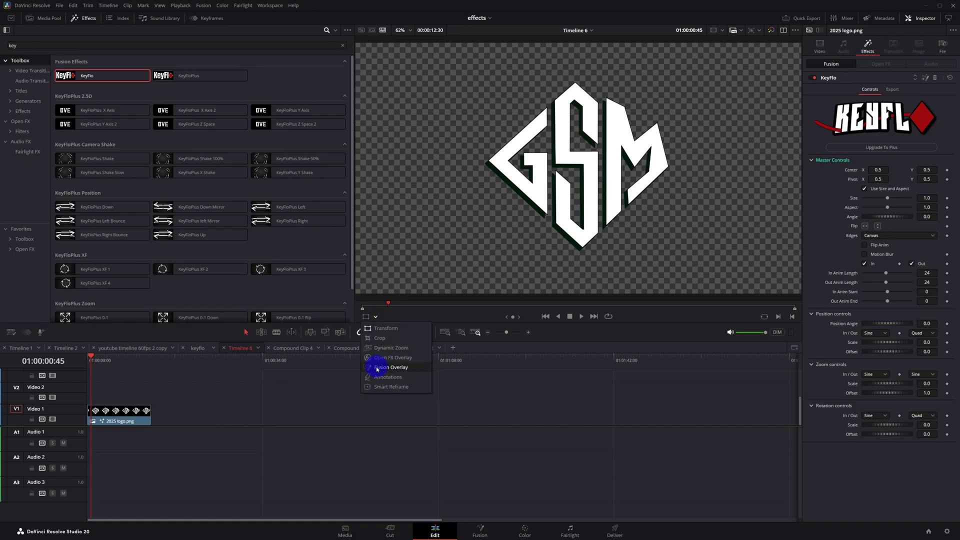
click(88, 358)
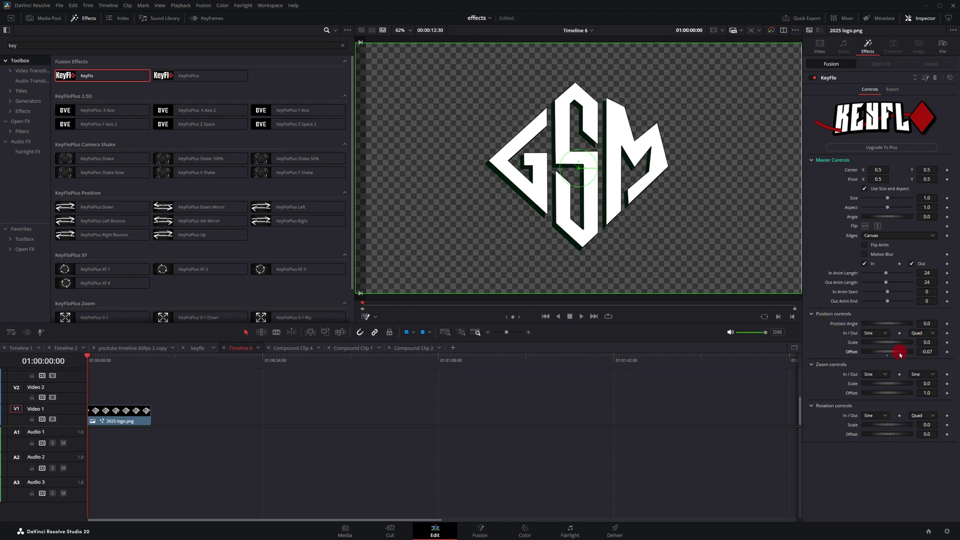
Set the Position Offset to -1 and the Position Scale to 1, and preview the animation from the clip's start
drag(900, 355, 896, 355)
click(927, 351)
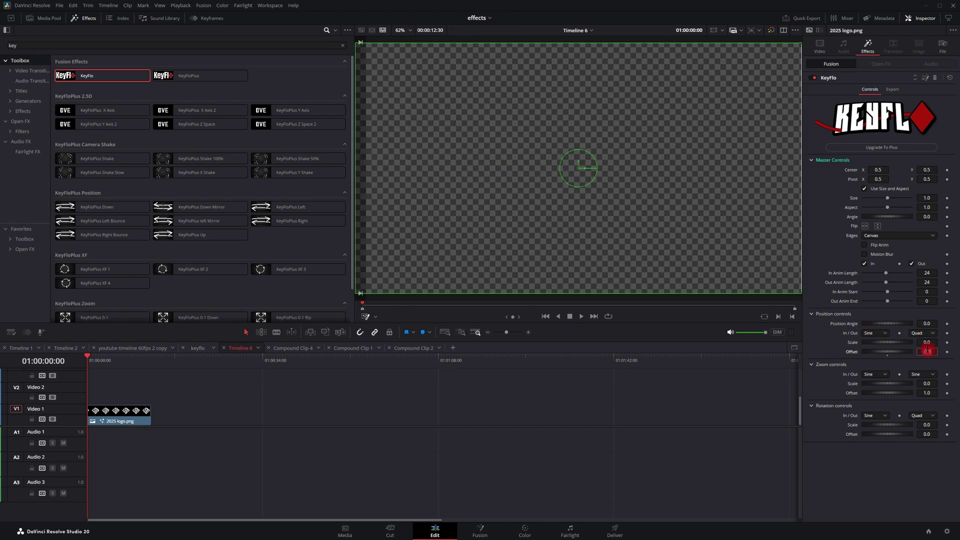
text(-)
text(1)
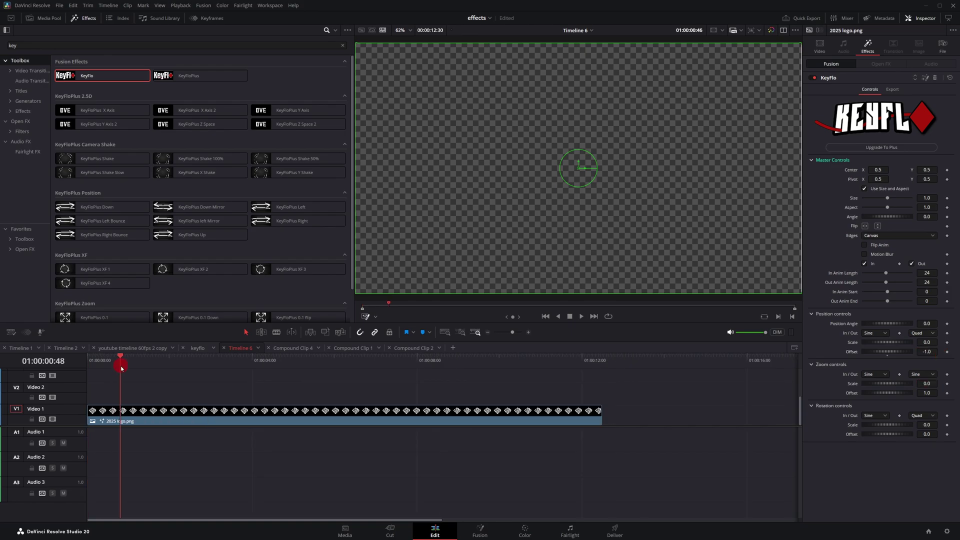
drag(121, 367, 138, 366)
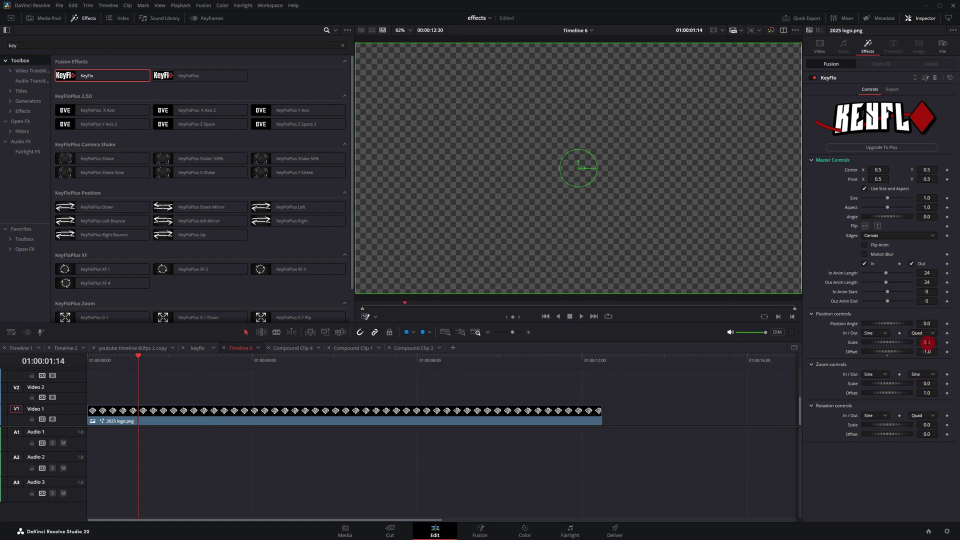
text(1)
key(Tab)
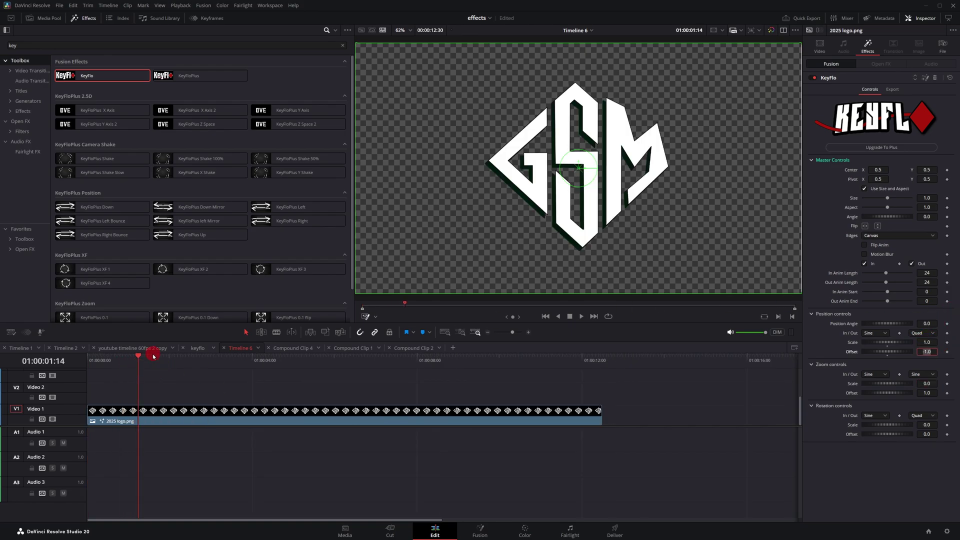
drag(135, 361, 88, 357)
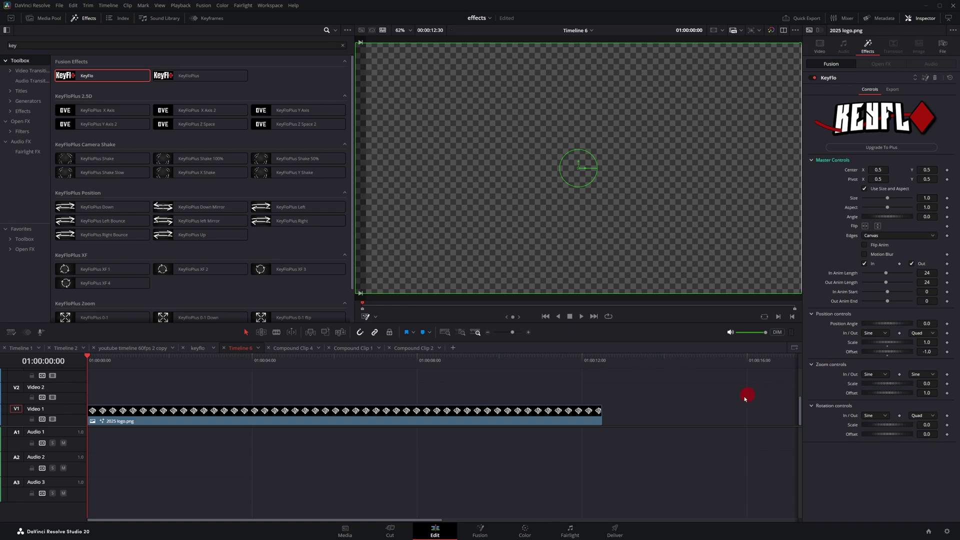
key(space)
key(space)
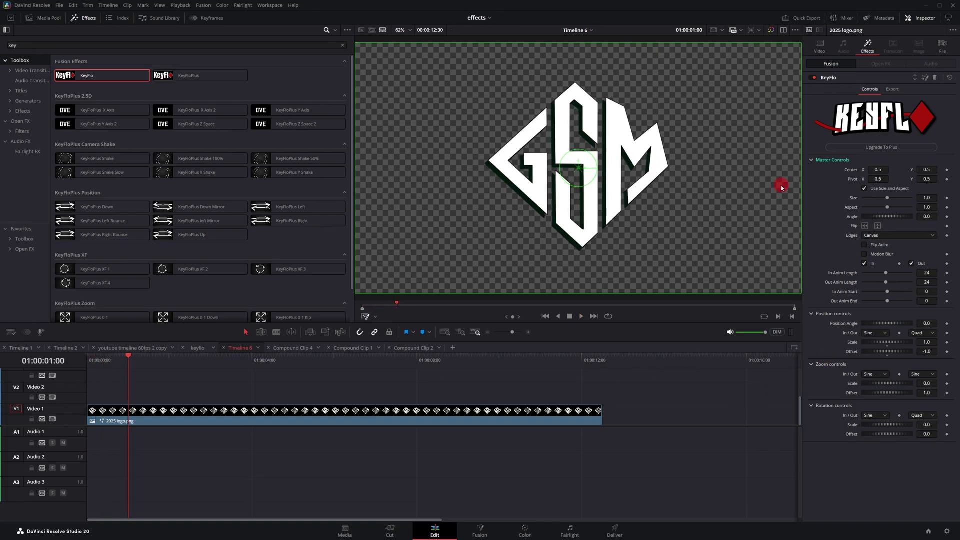
Set the second Position In / Out easing to Bounce and the Position Angle to 90, and preview the animation
click(927, 334)
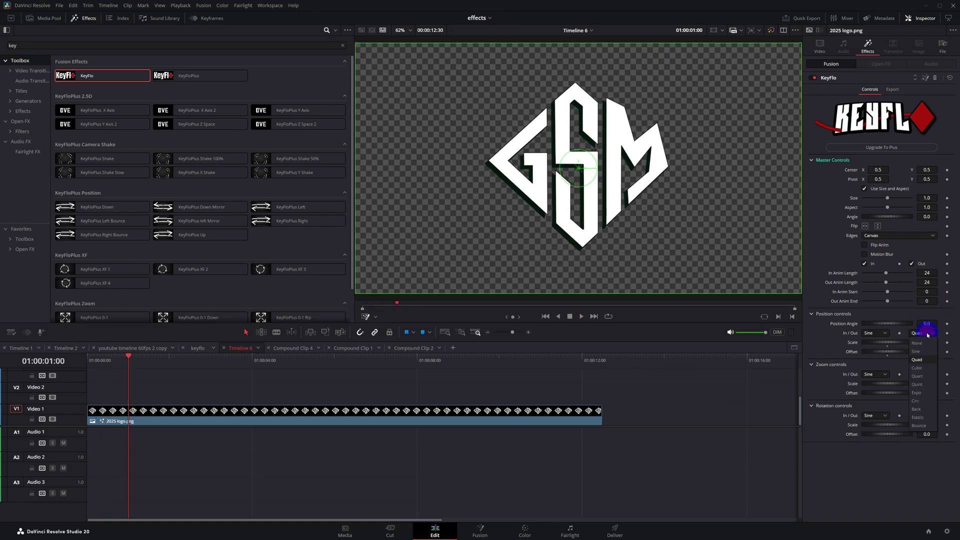
click(922, 418)
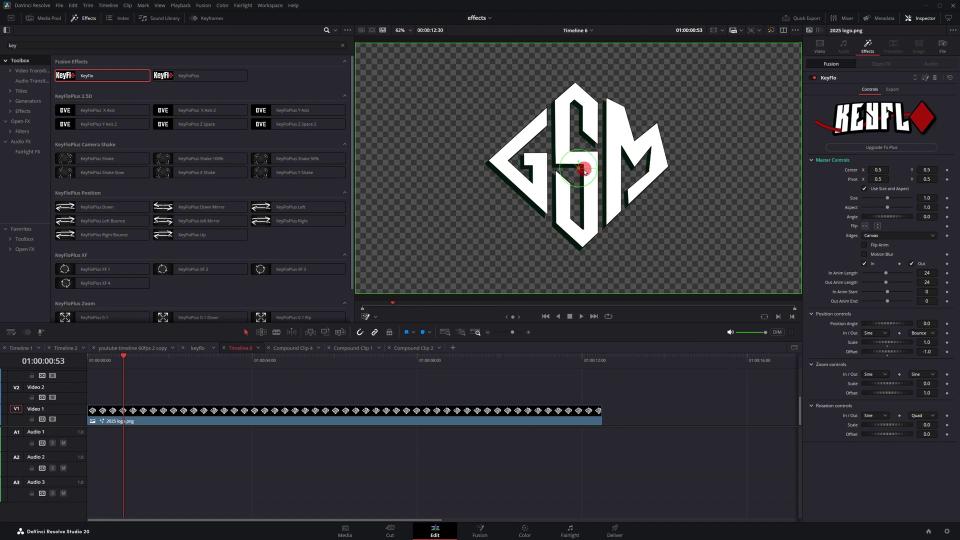
click(933, 323)
text(90)
key(Tab)
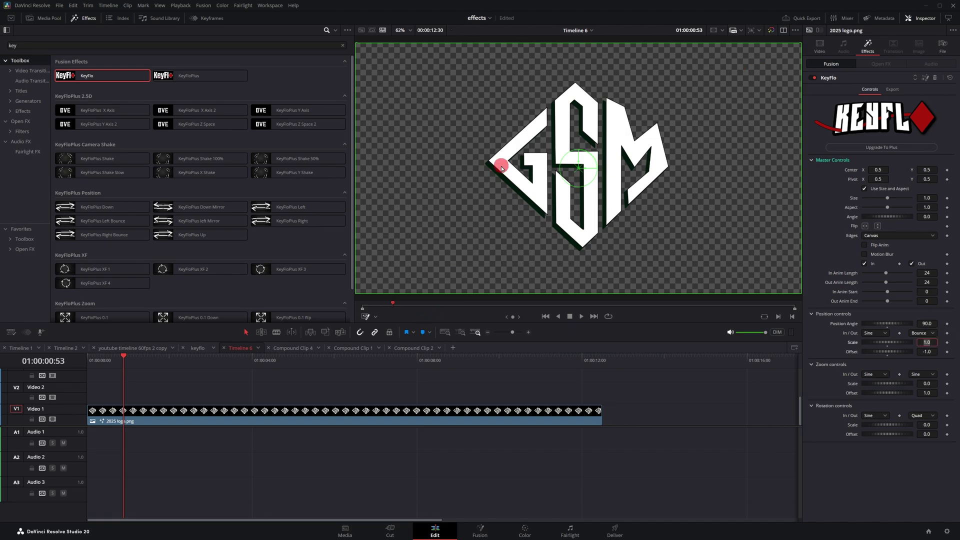
click(592, 167)
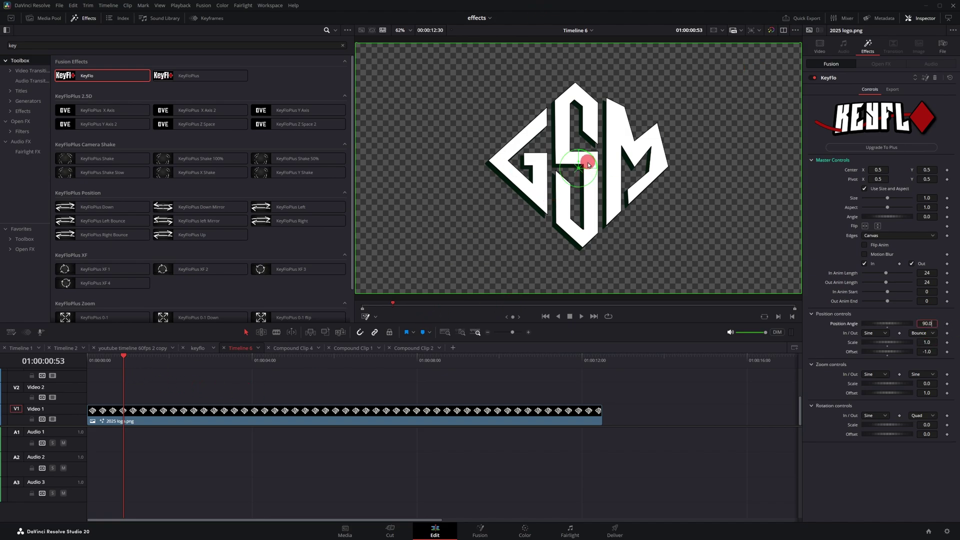
key(Home)
key(space)
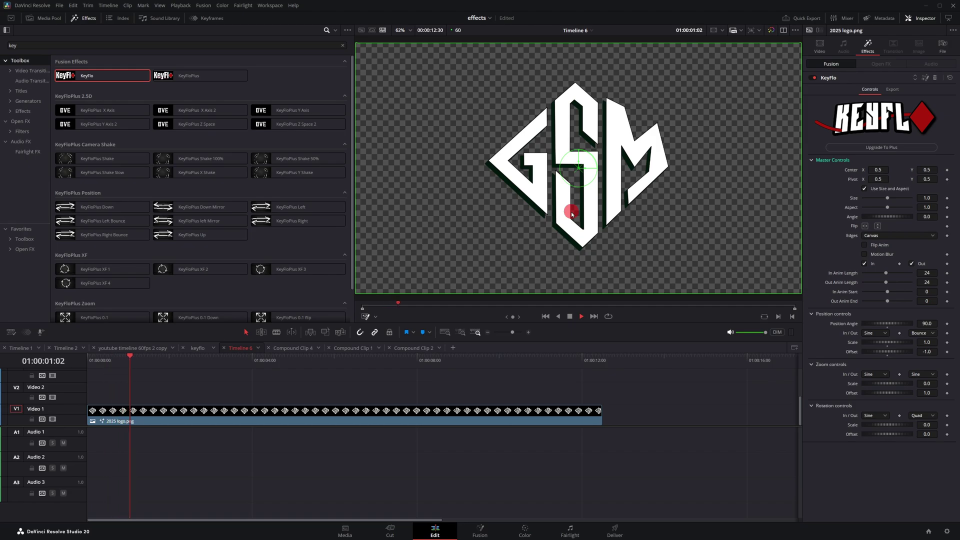
key(space)
Try a Position Angle of -90 and one of about 199.6, checking the motion along the timeline
click(926, 323)
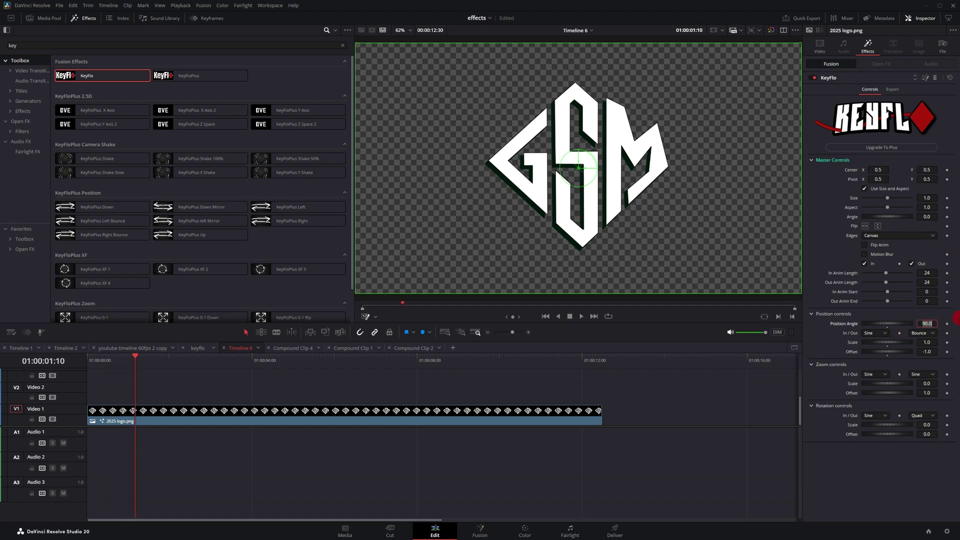
text(-90)
key(Tab)
drag(120, 358, 97, 365)
click(666, 367)
drag(887, 323, 128, 361)
click(281, 412)
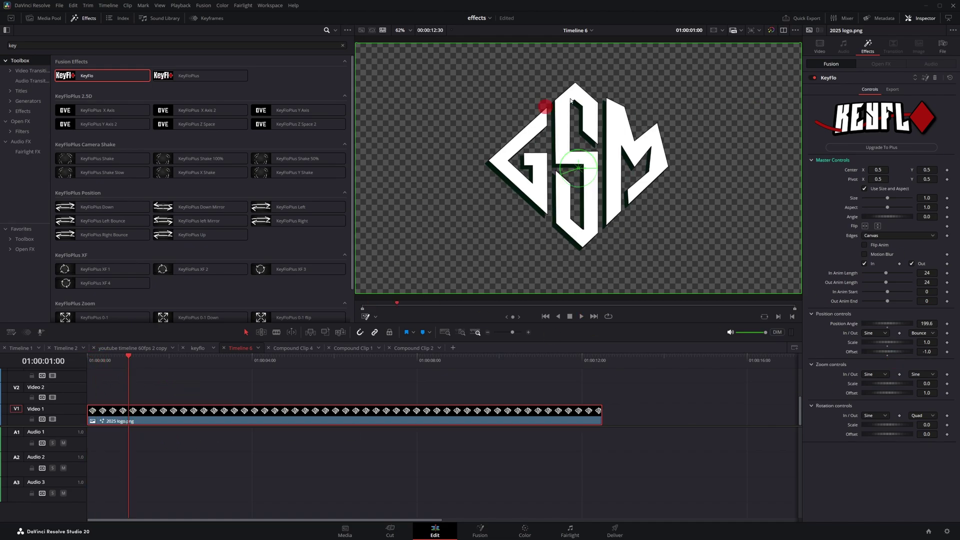
Reset the KeyFlo effect, set the Zoom Scale to 1 and Zoom Offset to 0, and preview from the start
click(950, 78)
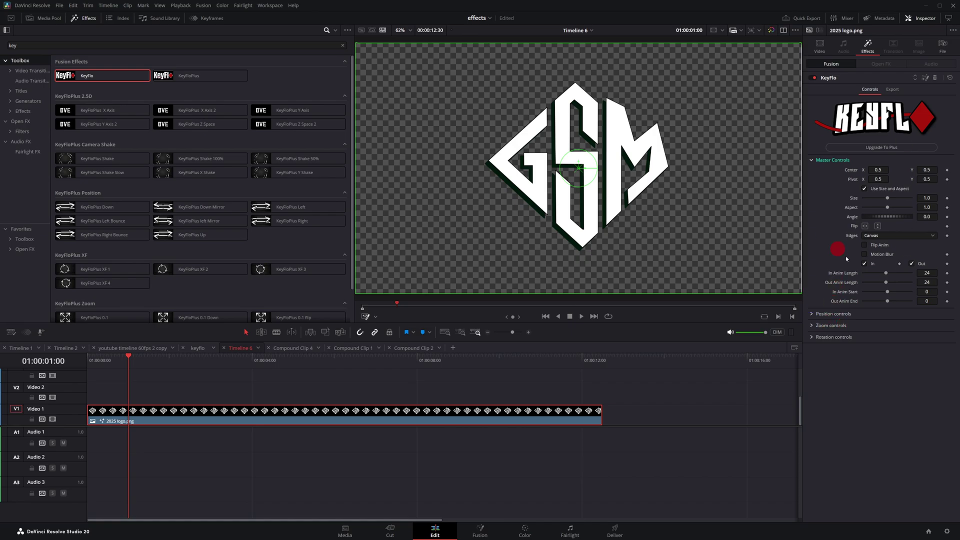
click(823, 332)
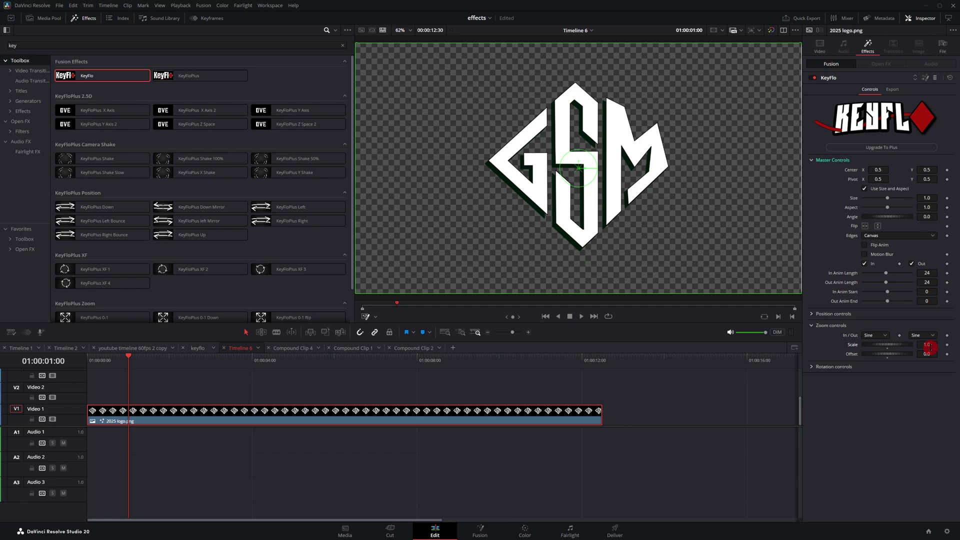
drag(129, 361, 71, 363)
key(space)
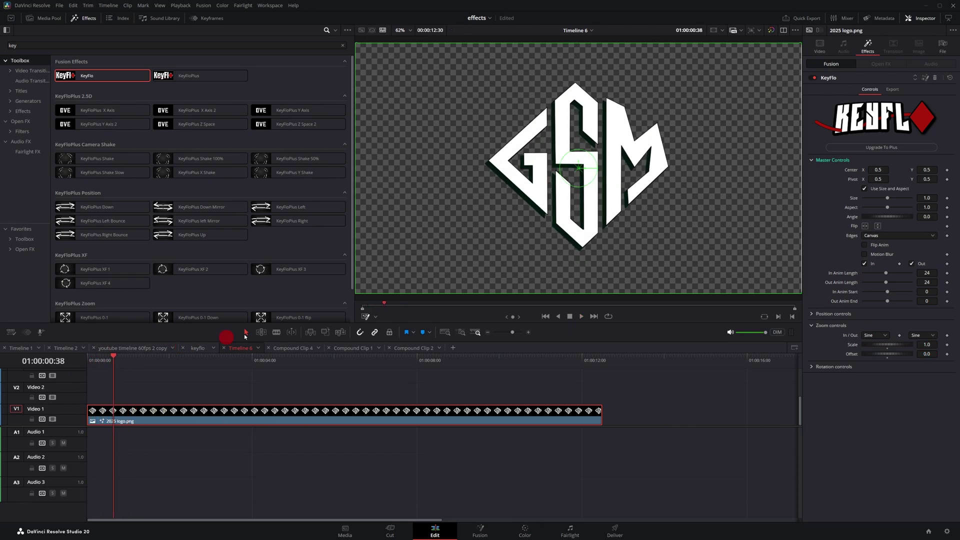
Lower the Pivot Y to about 0.145 and preview the zoom from the start of the clip
drag(928, 179, 810, 214)
click(88, 359)
key(space)
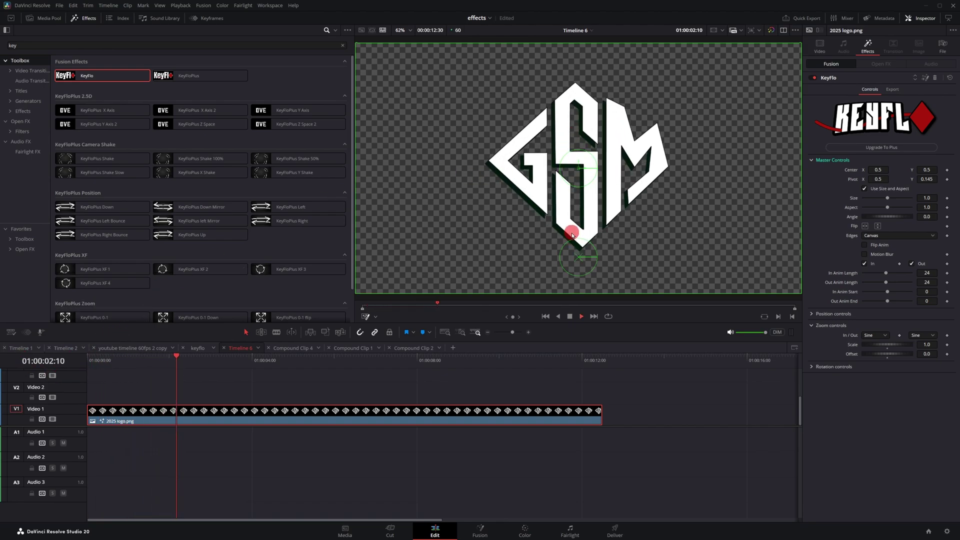
key(space)
Set the Rotation Scale to 360 and scrub through the beginning of the clip to check the spin
click(834, 367)
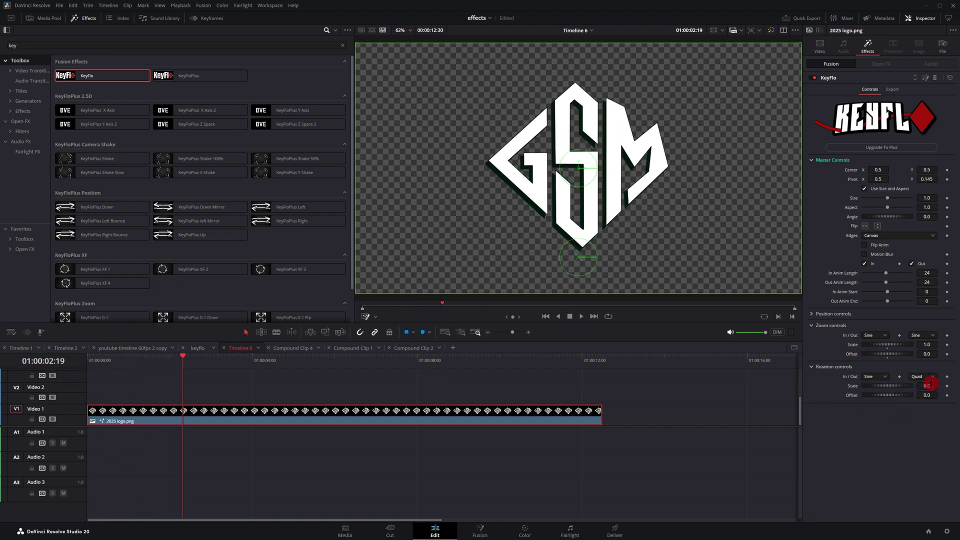
click(946, 387)
text(360)
key(Return)
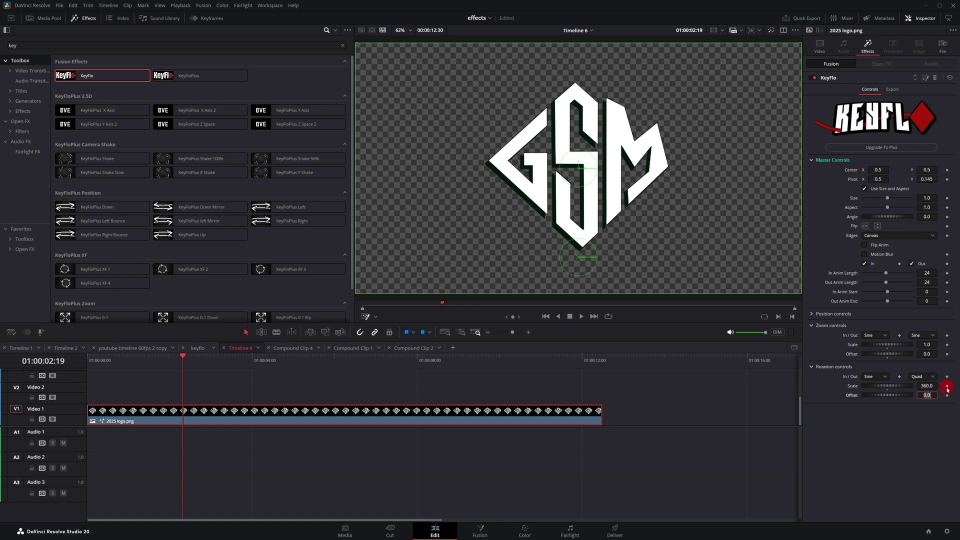
drag(91, 361, 100, 363)
Set the Position Scale to 1 and Position Offset to -1, and check the combined motion near the clip's start
click(825, 324)
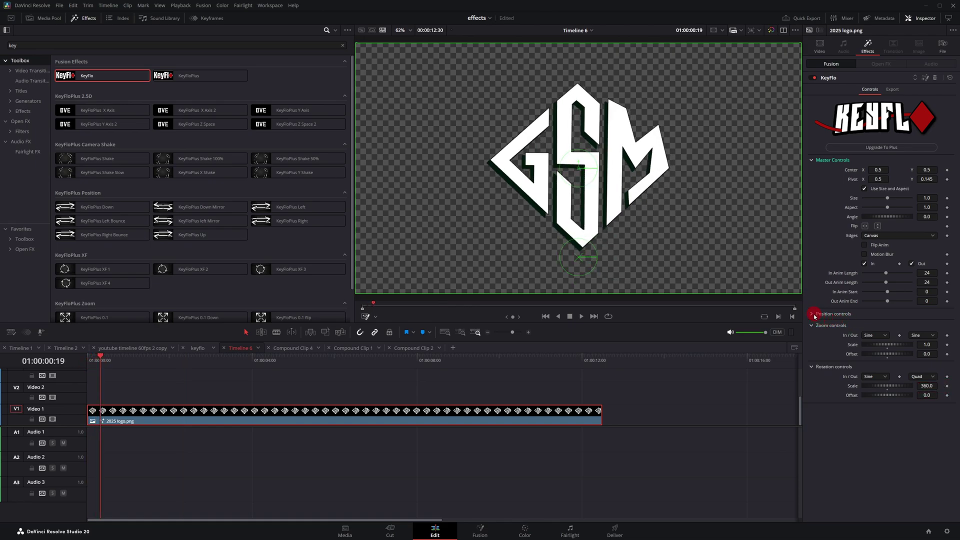
click(814, 315)
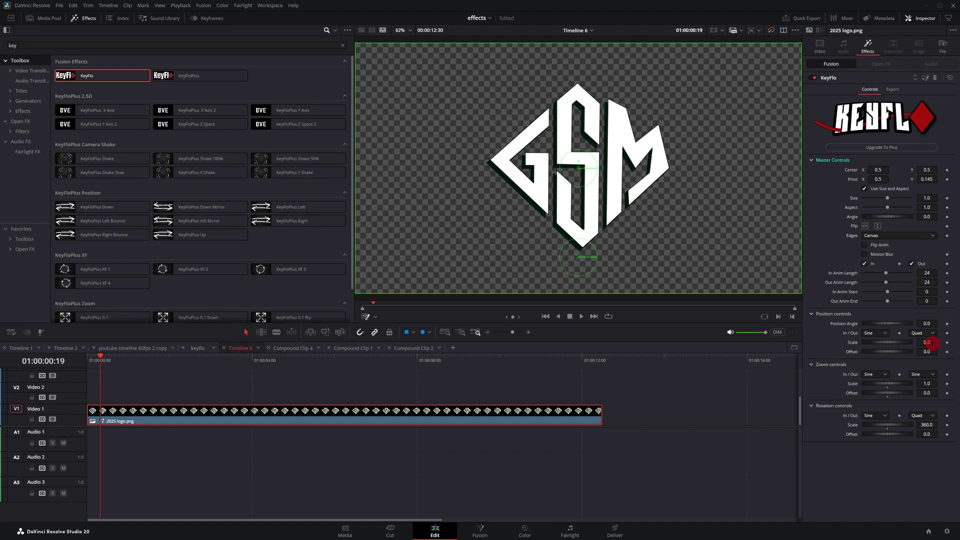
text(1)
key(Tab)
key(Tab)
click(108, 360)
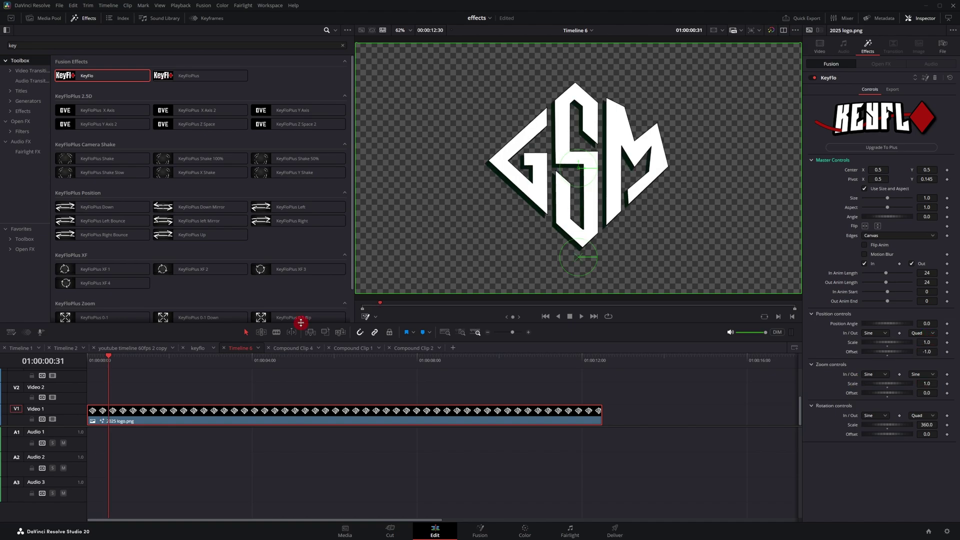
click(606, 140)
Enable Flip Anim and preview the animation at the beginning and near the end of the clip
click(866, 245)
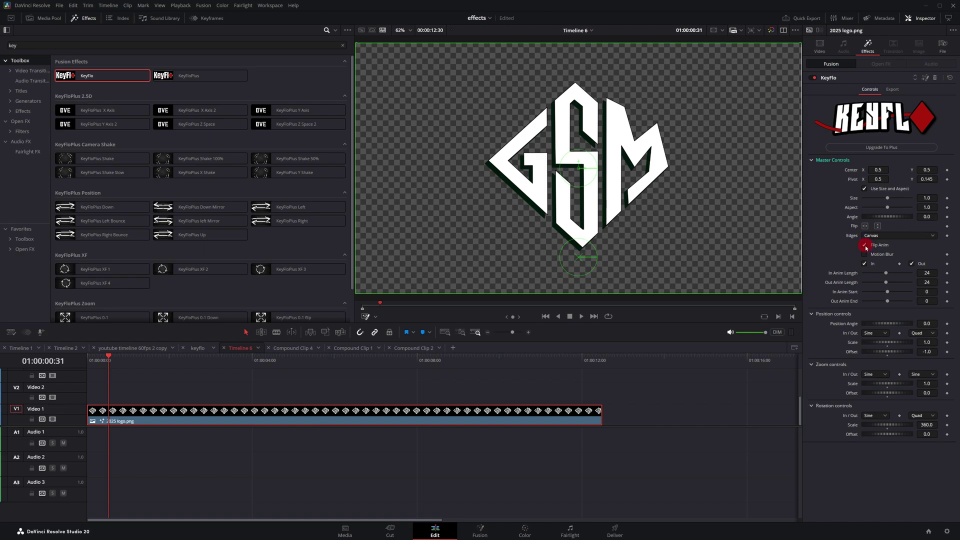
click(171, 486)
drag(112, 381, 75, 366)
key(space)
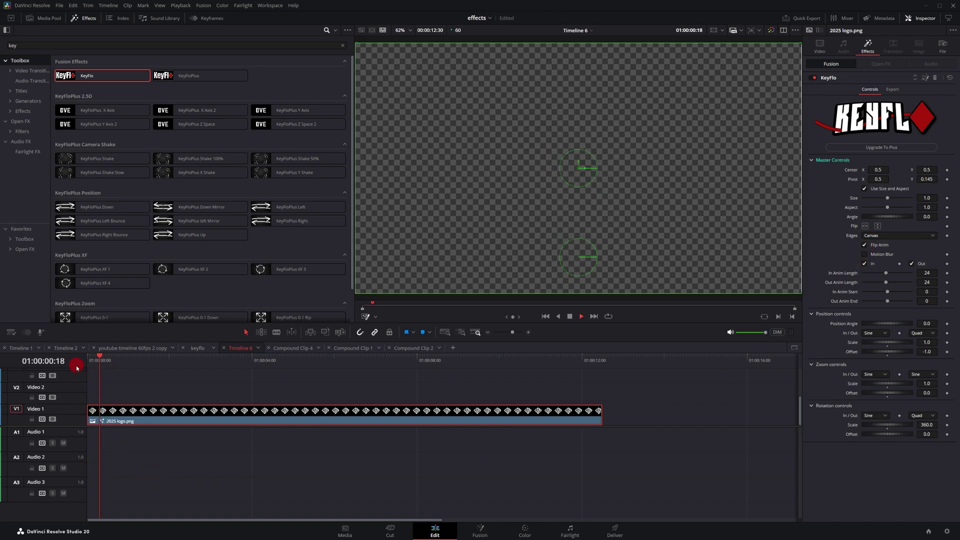
click(551, 372)
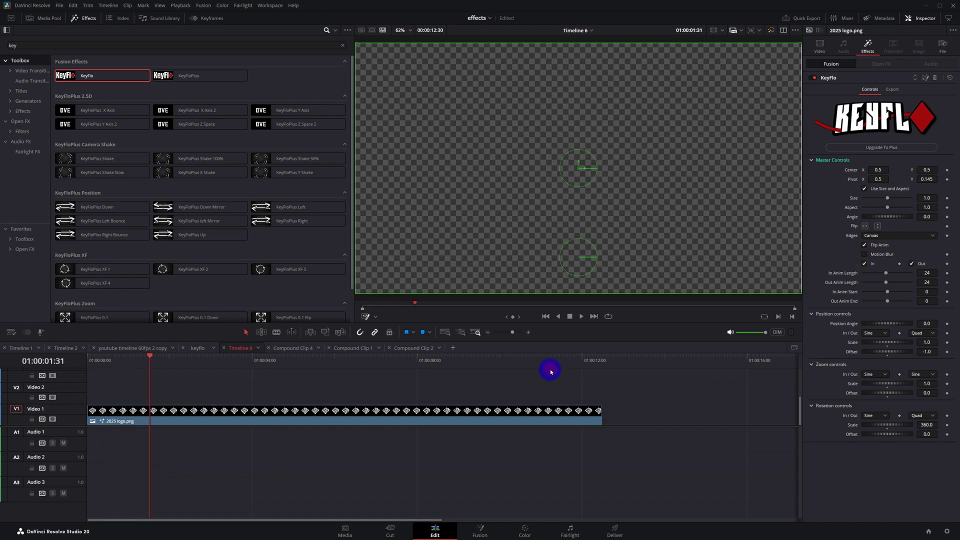
click(557, 360)
key(space)
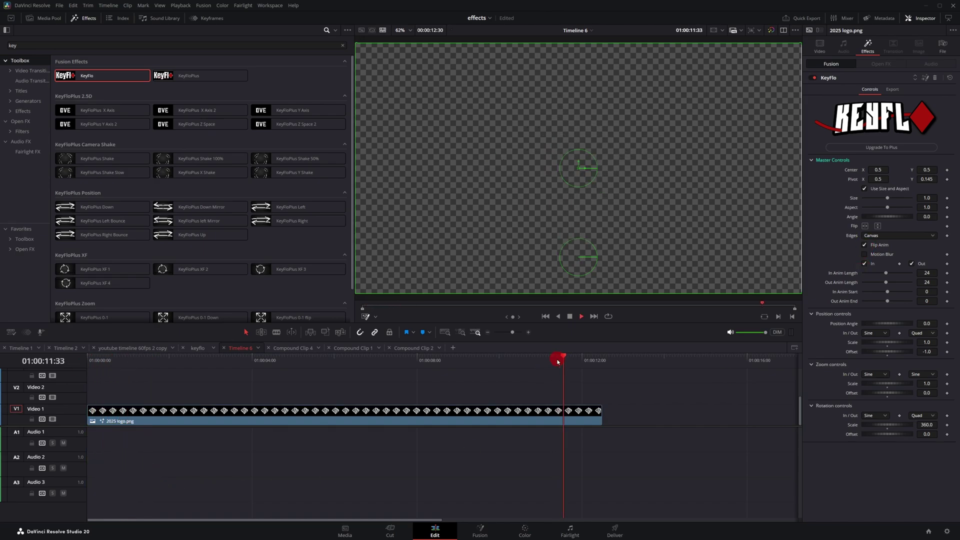
Check the end of the clip around 01:00:11:58 and turn off the Out animation
click(562, 364)
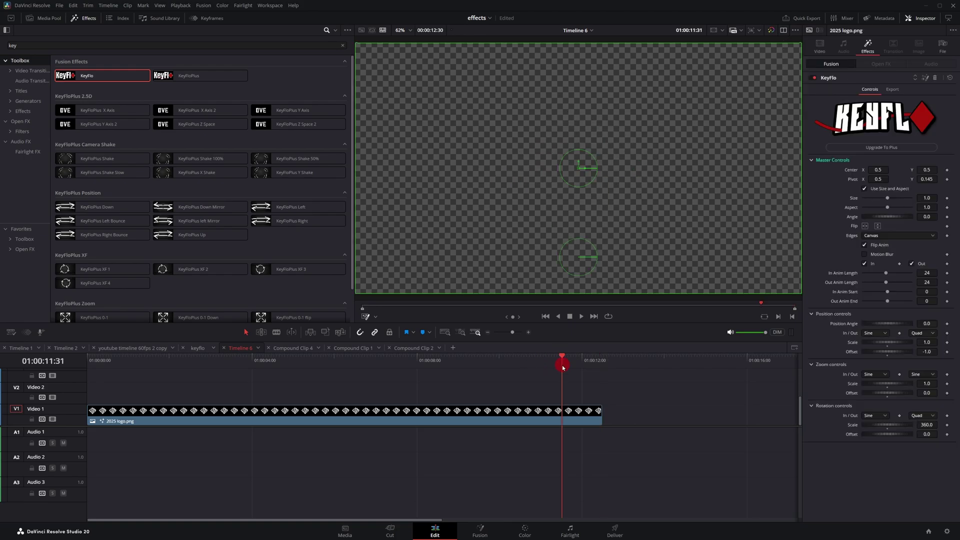
drag(562, 365, 580, 363)
click(911, 264)
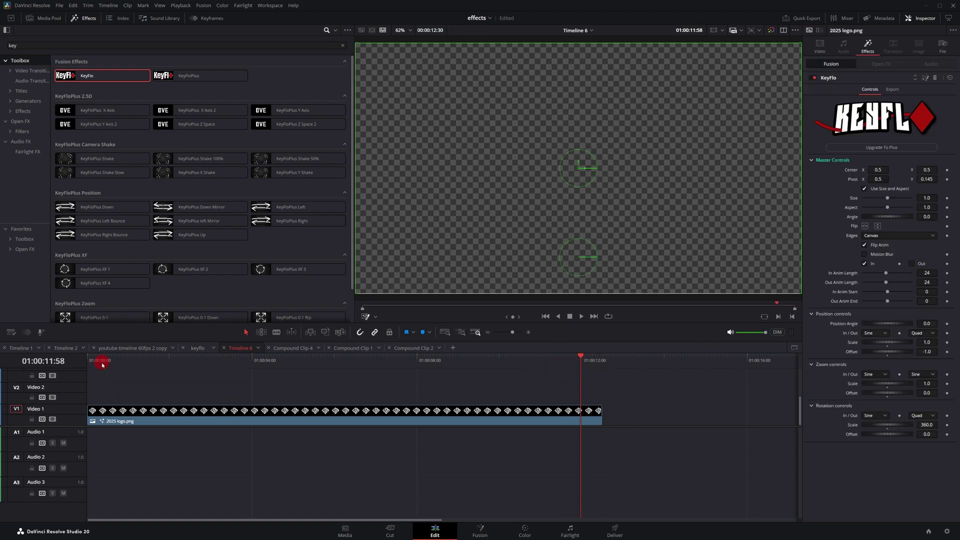
Enable Motion Blur and play the beginning of the clip several times to check the blurred motion
drag(101, 364, 81, 361)
key(space)
click(864, 254)
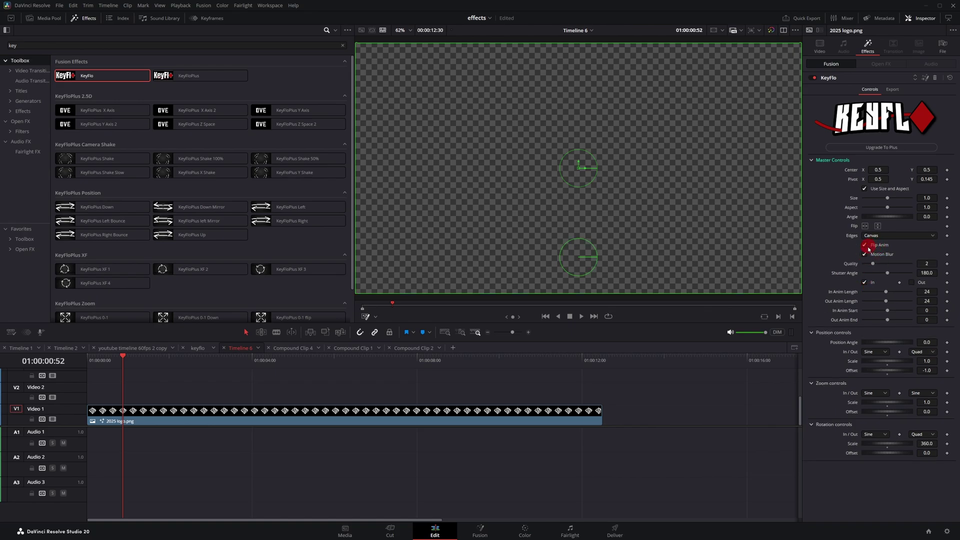
click(703, 349)
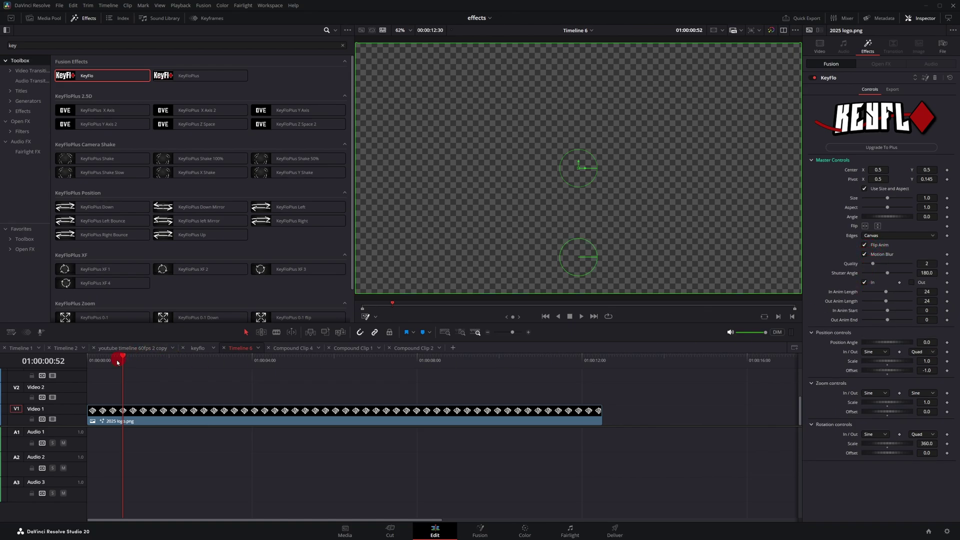
drag(117, 362, 73, 369)
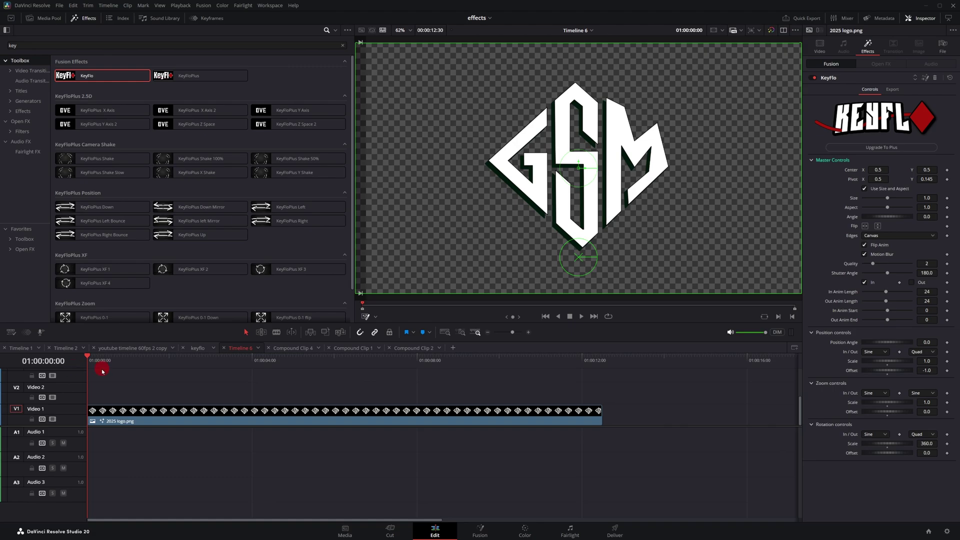
click(467, 415)
key(space)
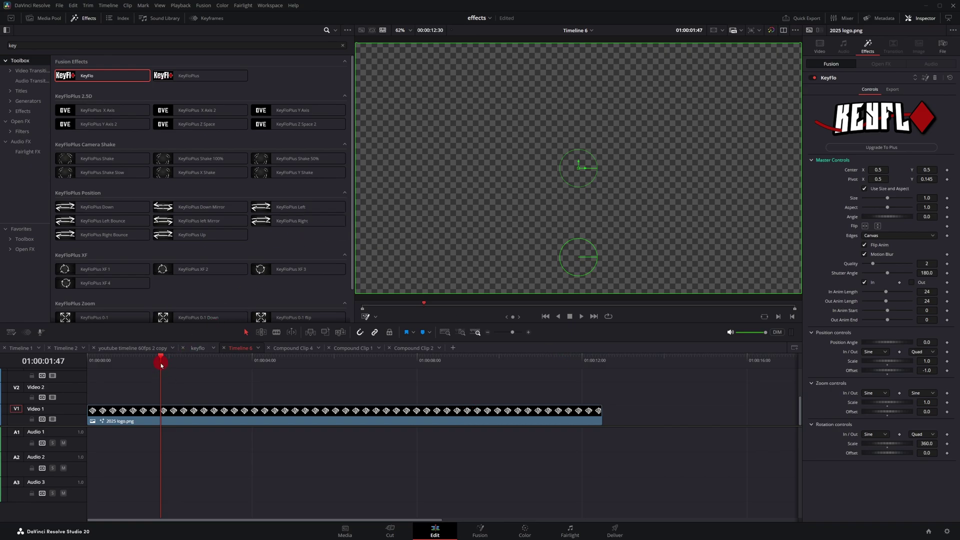
drag(161, 364, 48, 361)
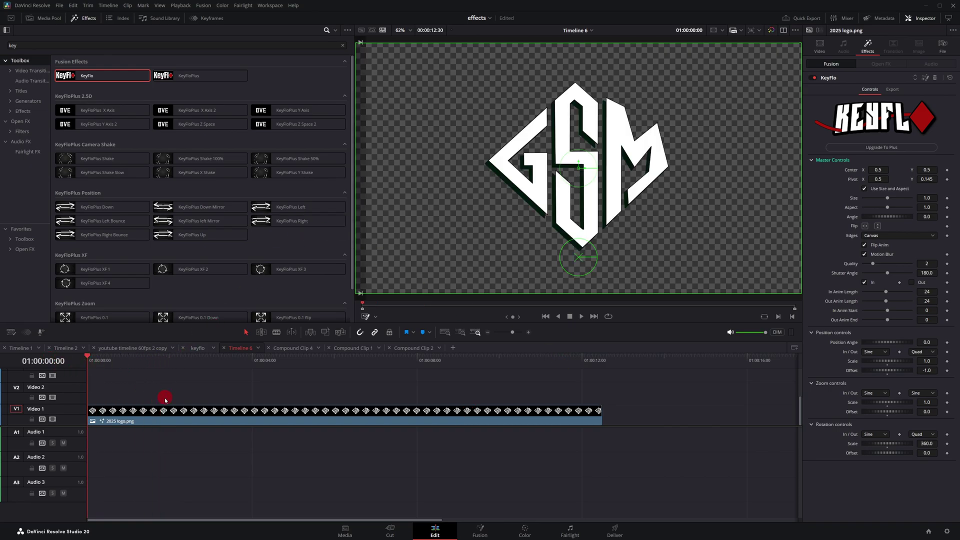
key(space)
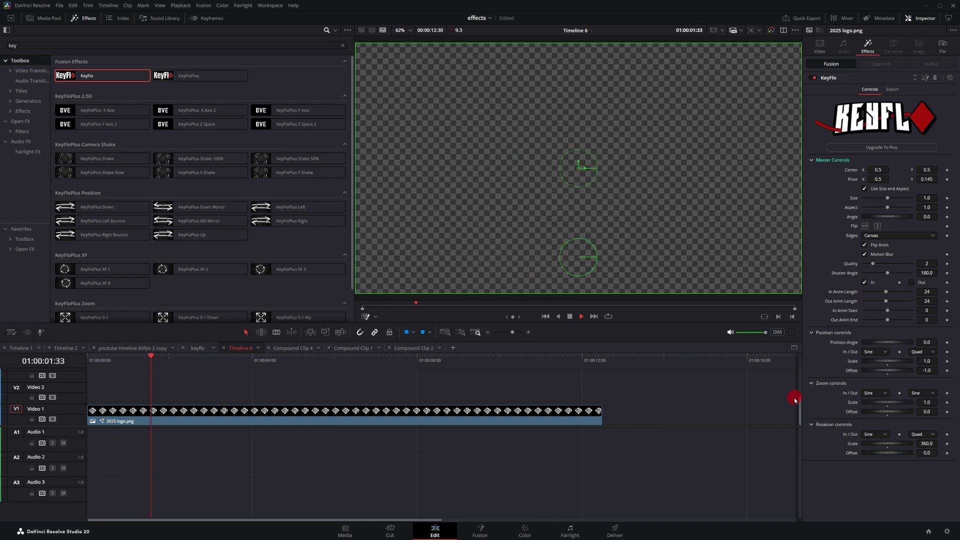
key(space)
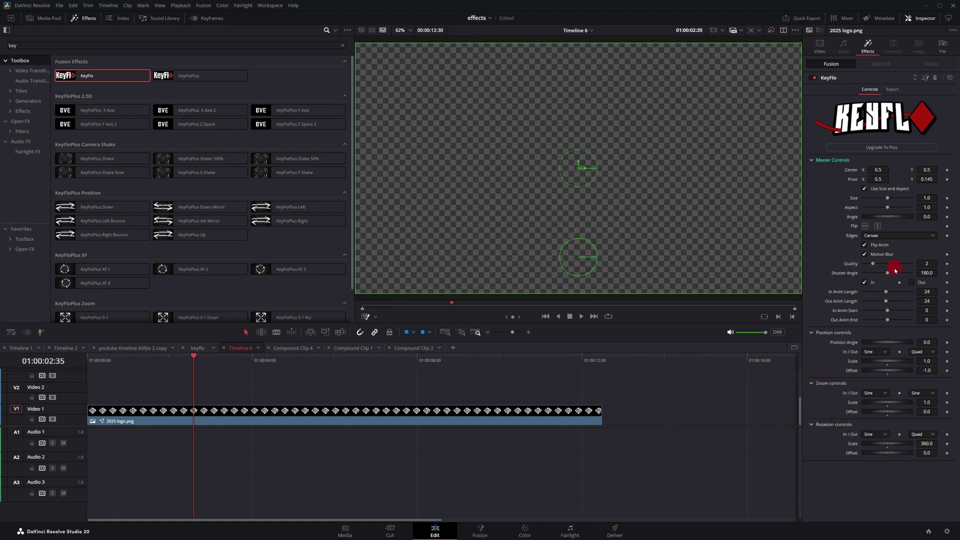
Turn the Out animation back on and fill in the export settings with section name KeyFlo test and effect name KeyFlo Zoom Rot
click(911, 282)
click(893, 89)
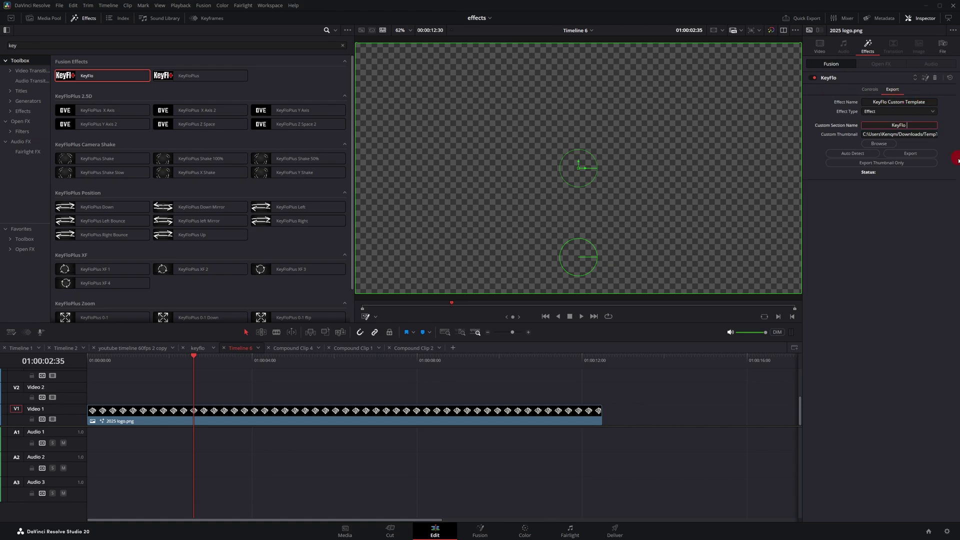
text(test)
click(929, 103)
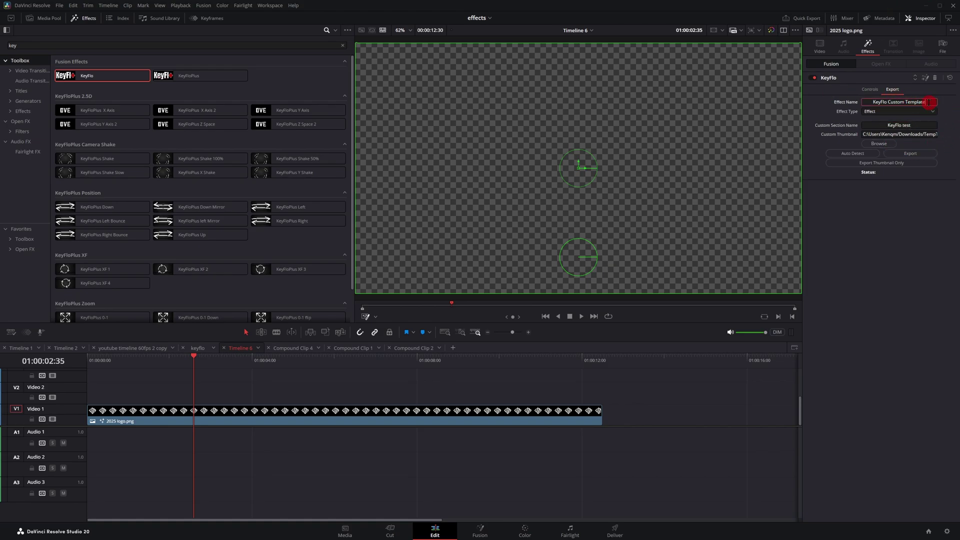
key(BackSpace)
key(BackSpace)
key(BackSpace)
key(BackSpace)
key(BackSpace)
key(BackSpace)
key(BackSpace)
key(BackSpace)
key(BackSpace)
key(BackSpace)
key(BackSpace)
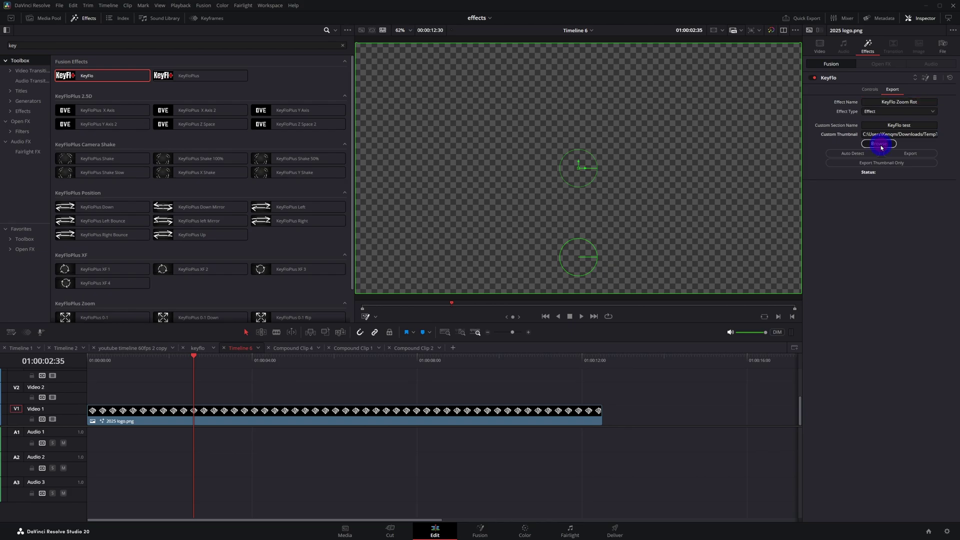
click(878, 144)
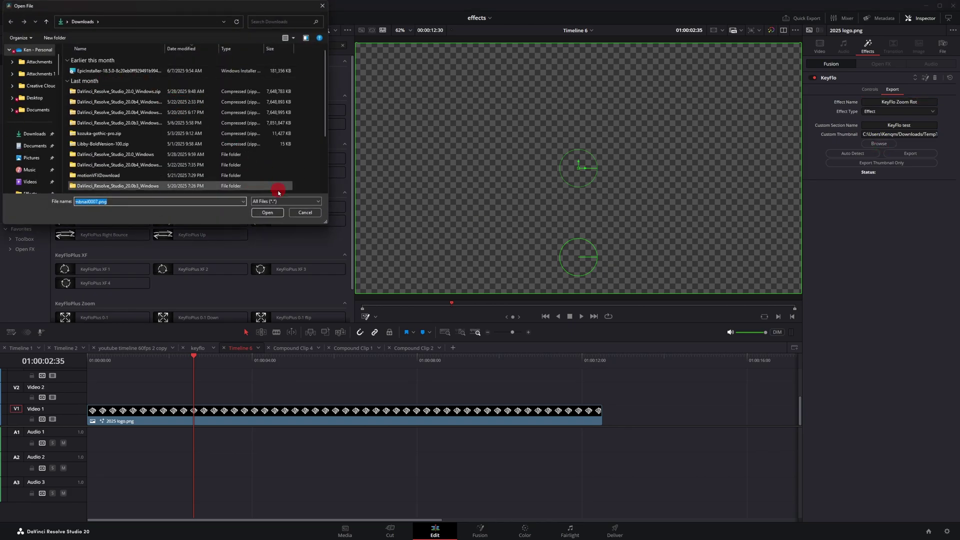
click(305, 212)
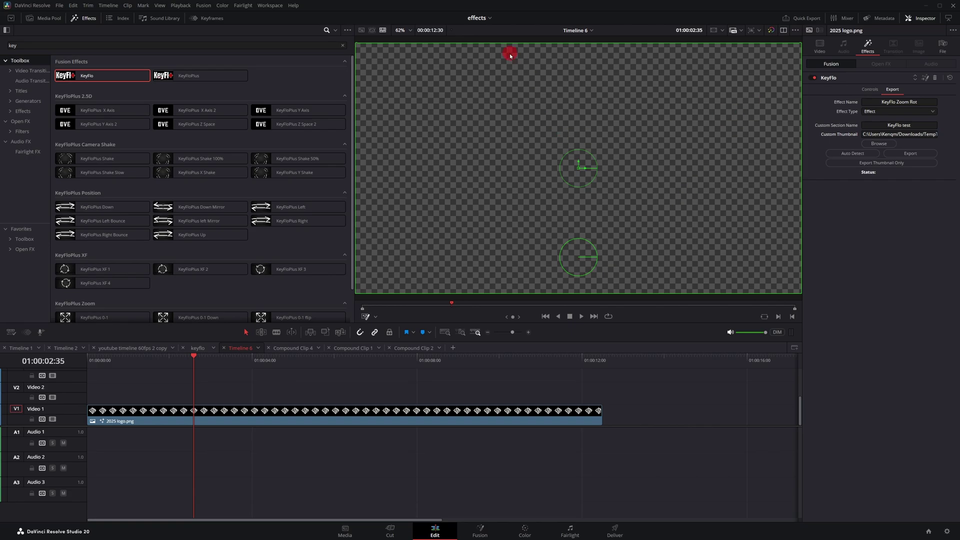
Turn off Flip Anim and export the custom effect with a thumbnail taken at 01:00:05:17, where the logo shows in full
click(870, 90)
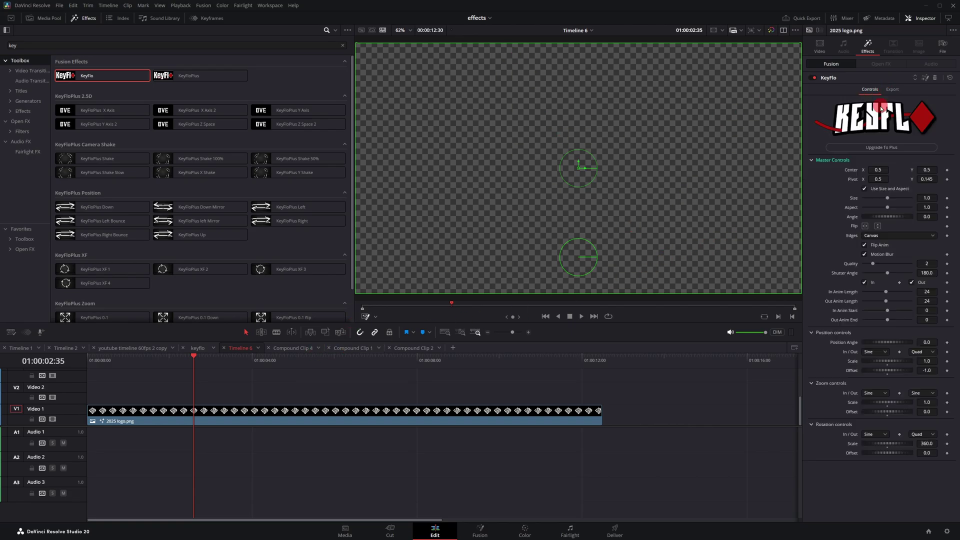
click(869, 245)
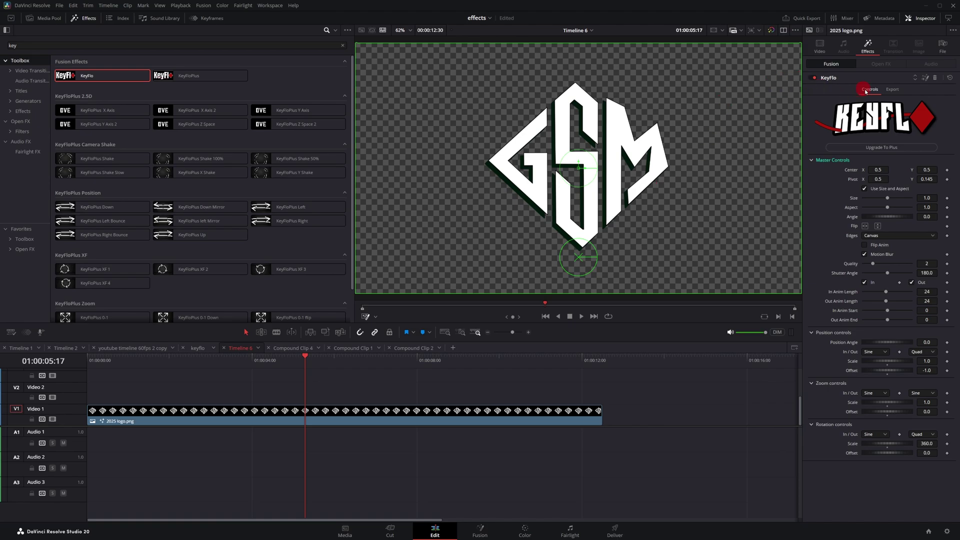
click(894, 91)
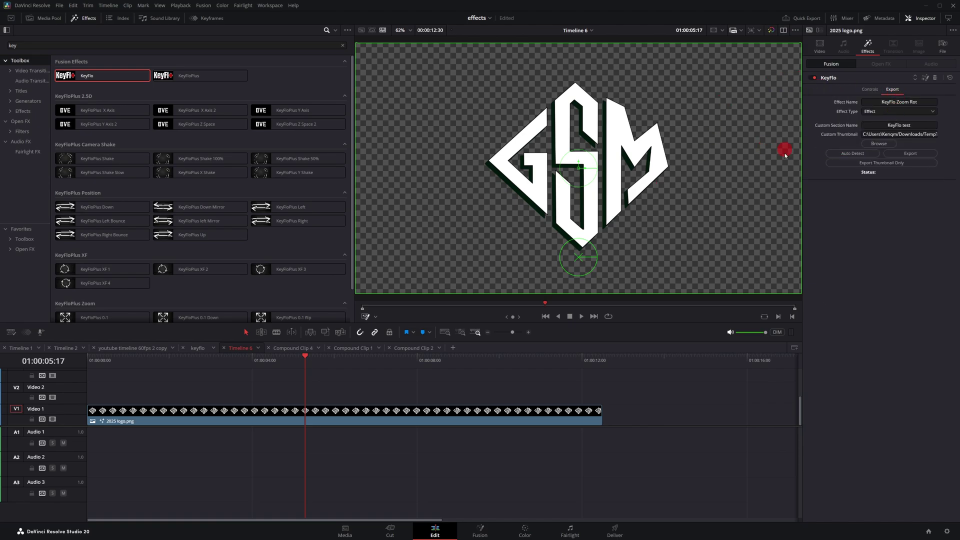
click(879, 163)
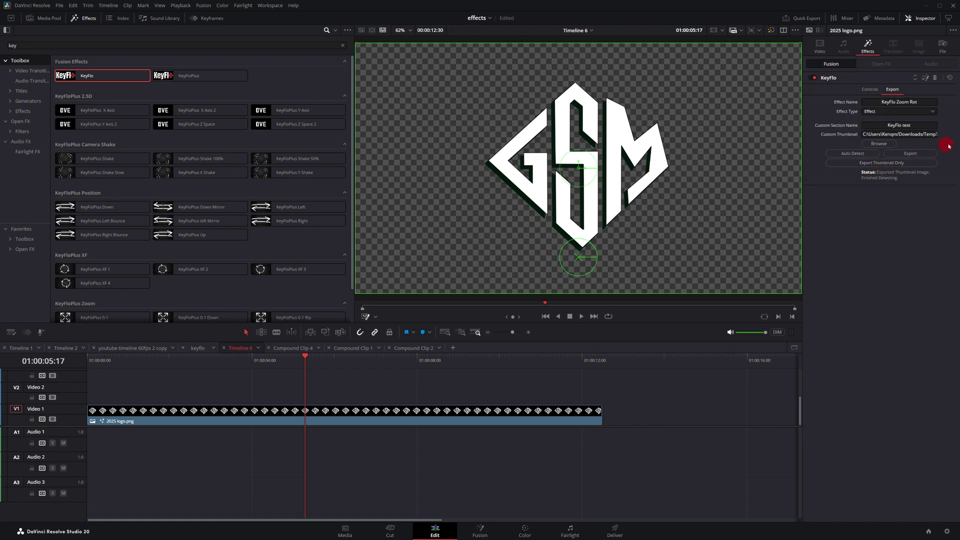
click(911, 156)
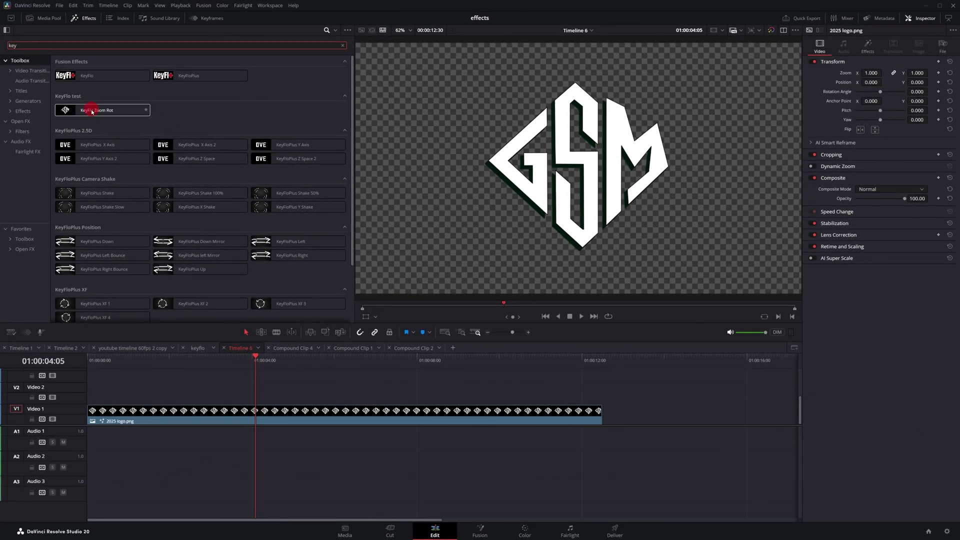
Locate the exported KeyFlo Zoom Rot effect and look through the KeyFloPlus presets in the effects library
click(89, 115)
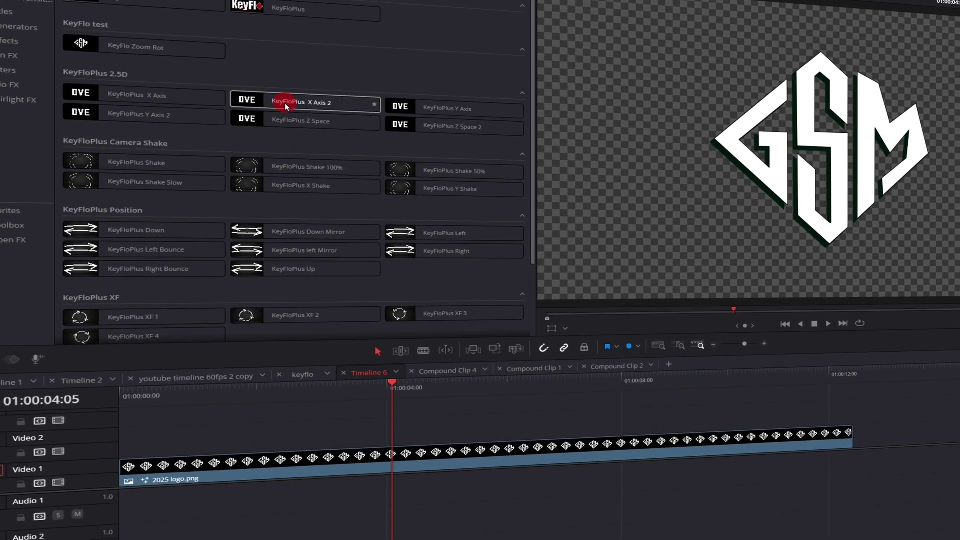
scroll(208, 263, down, 3)
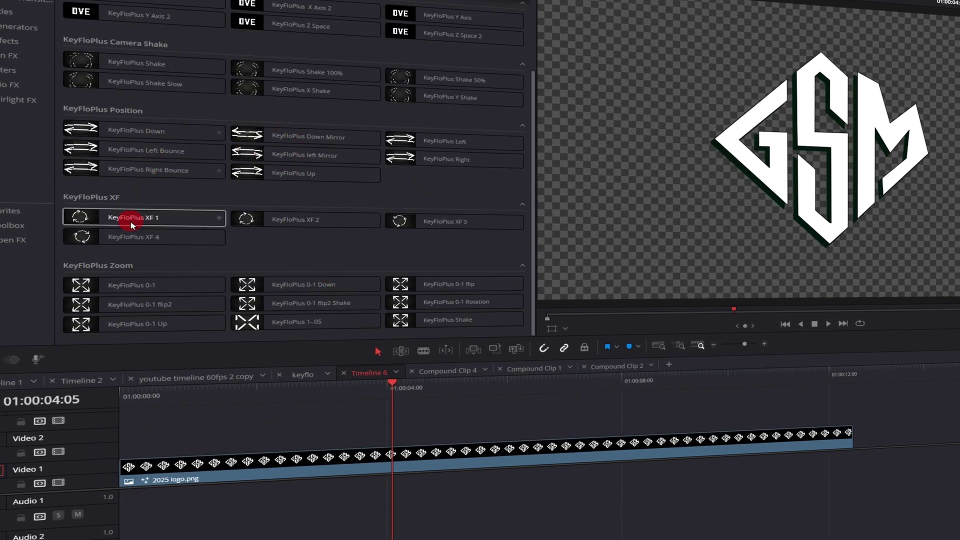
scroll(161, 101, up, 2)
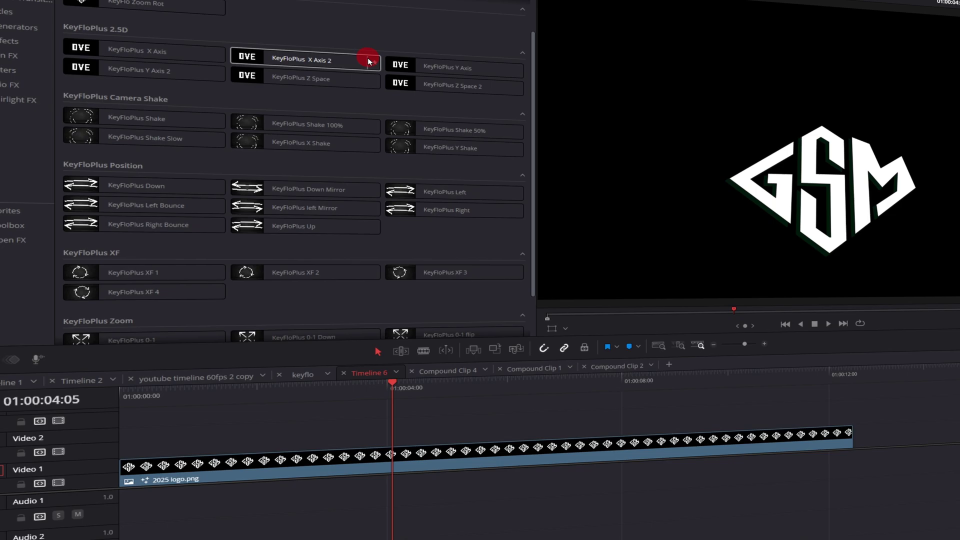
scroll(347, 277, down, 2)
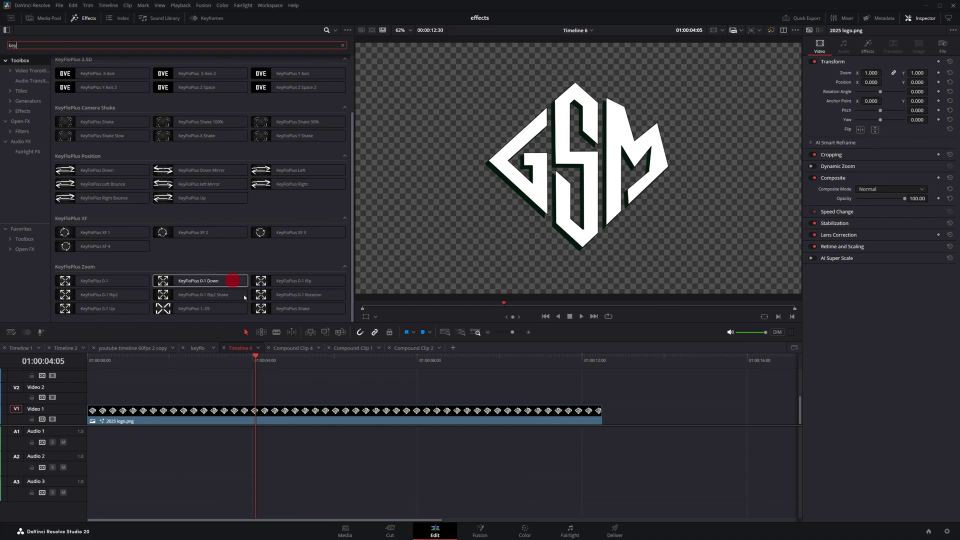
Remove the KeyFlo effect from the 2025 logo.png clip and apply KeyFloPlus to it
click(867, 46)
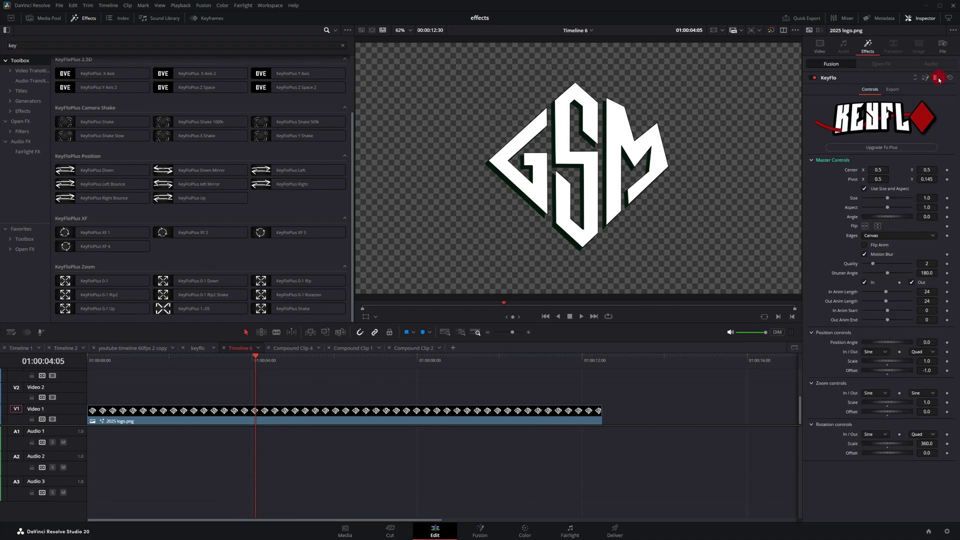
click(939, 79)
scroll(288, 145, up, 3)
click(182, 73)
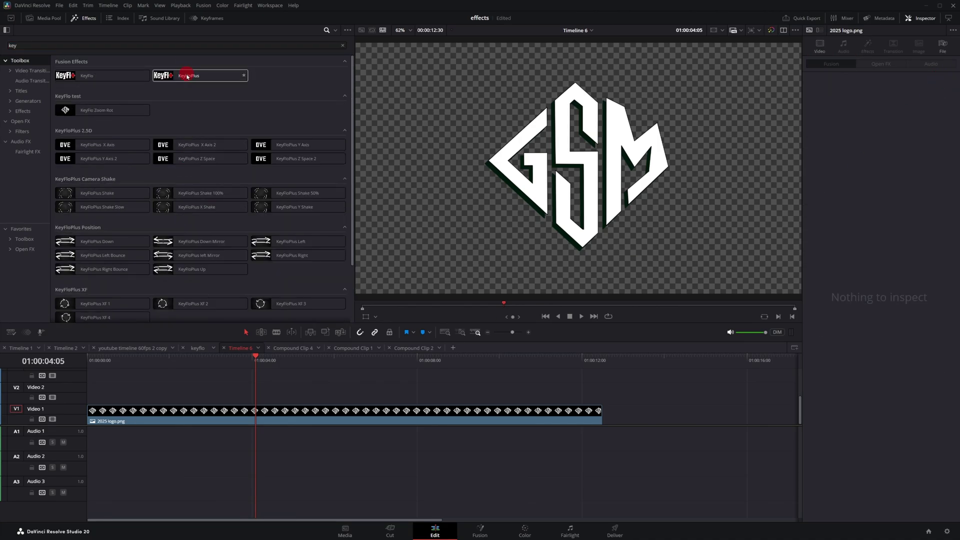
drag(187, 76, 172, 411)
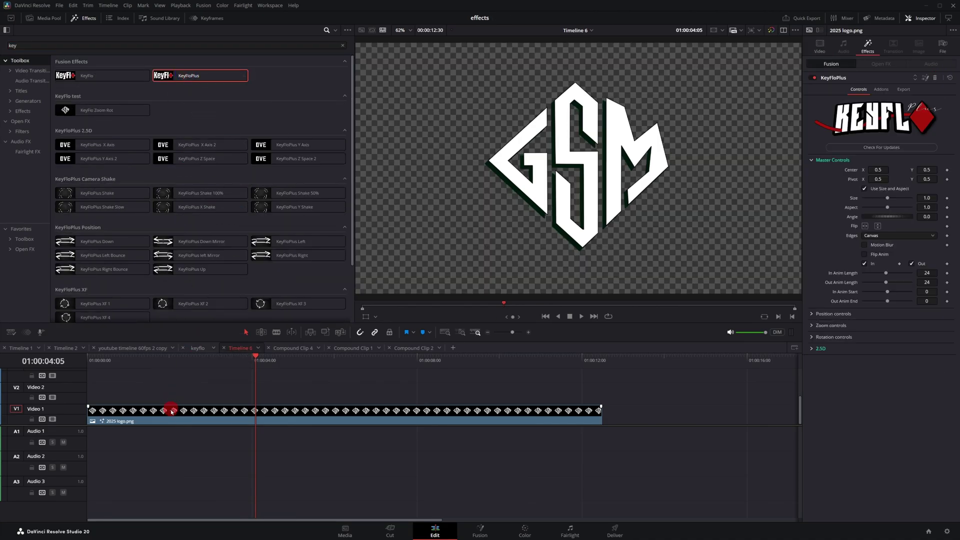
Expand the 2.5D controls of KeyFloPlus to bring up the Z Space, X Rotation and Y Rotation settings
click(811, 350)
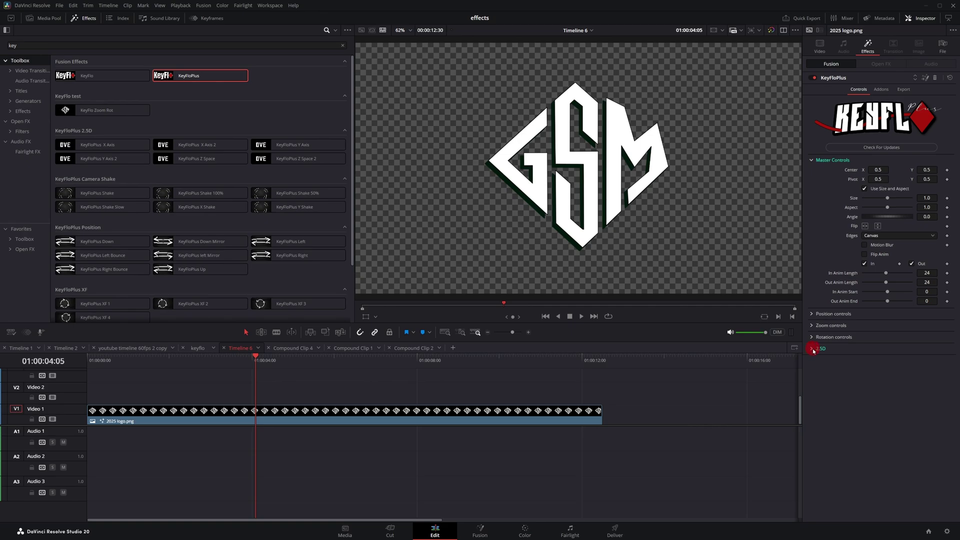
scroll(810, 349, down, 2)
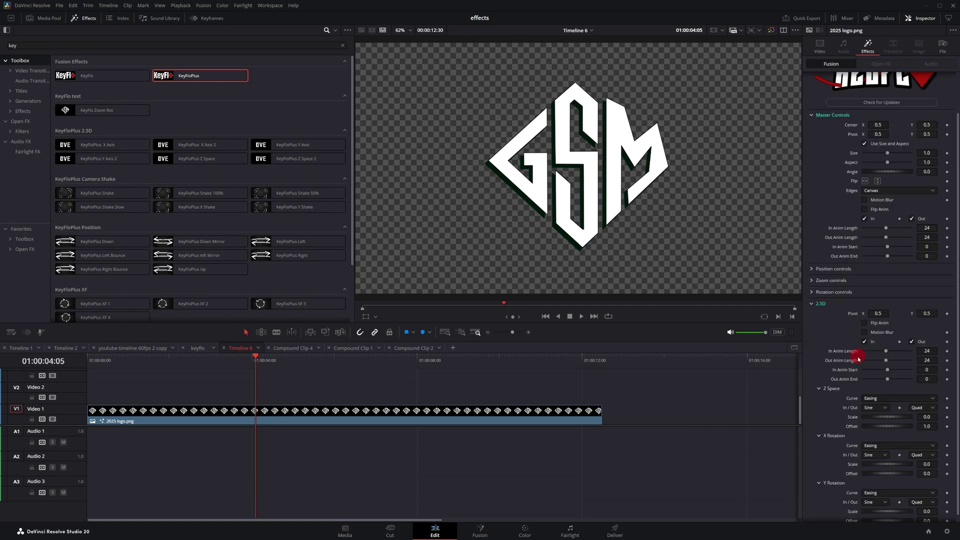
scroll(851, 372, down, 1)
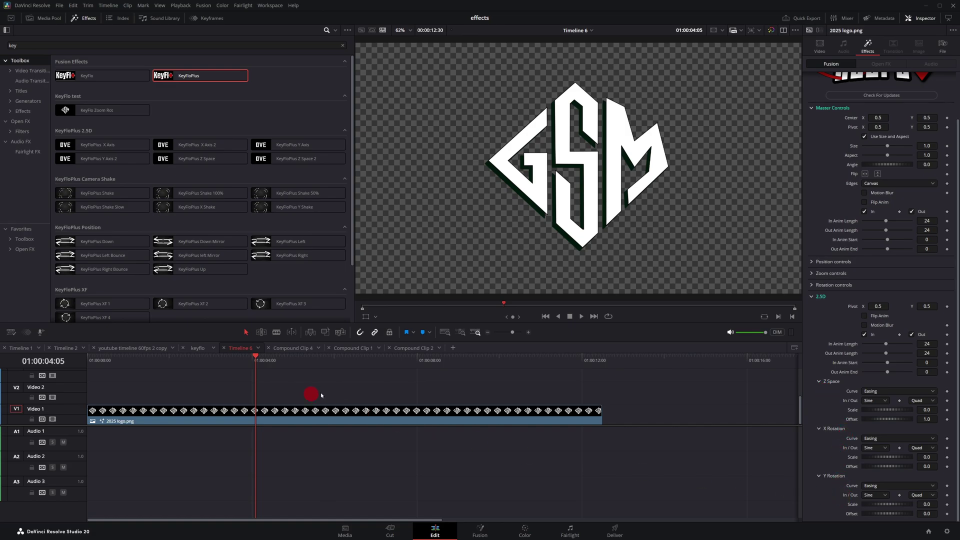
Set the X Rotation Scale to 60 and play the clip from the start to check the tilt
drag(924, 457, 927, 458)
click(926, 457)
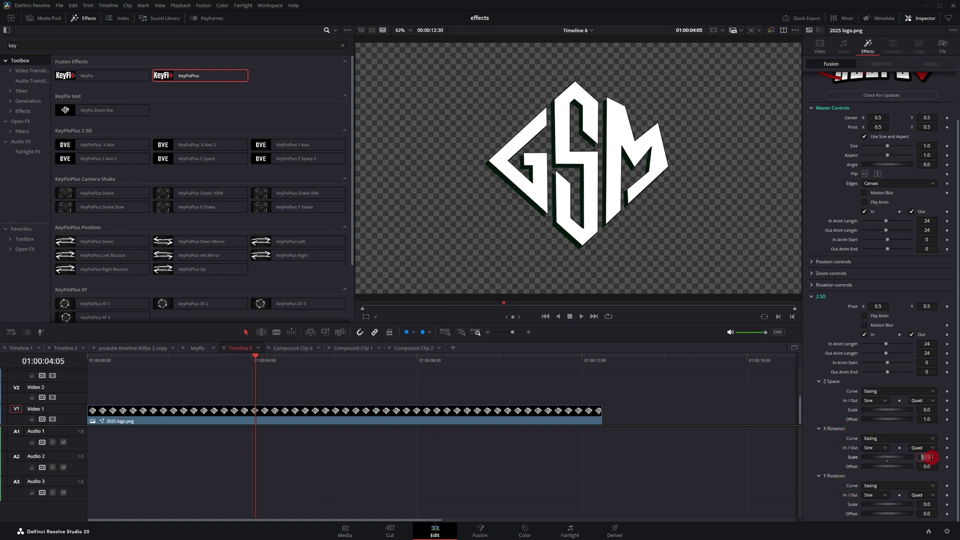
text(60)
key(Return)
drag(142, 361, 77, 368)
key(space)
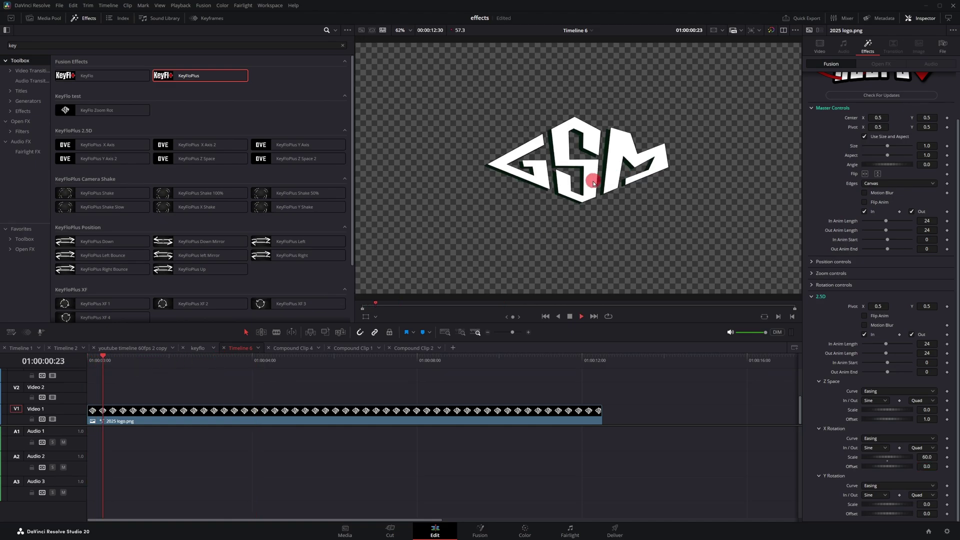
Set the Y Rotation Scale to 60 and preview the combined rotation near the clip's start
click(927, 504)
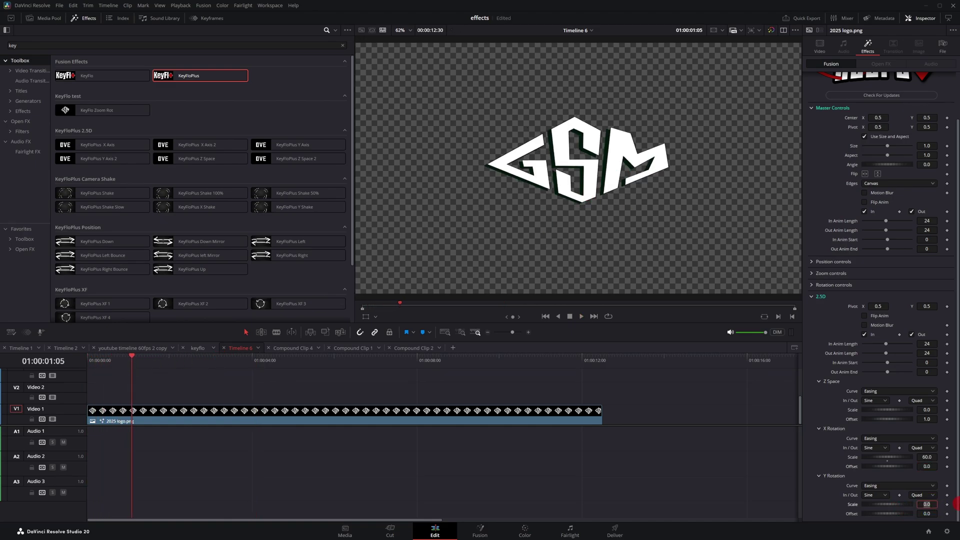
text(60)
key(Return)
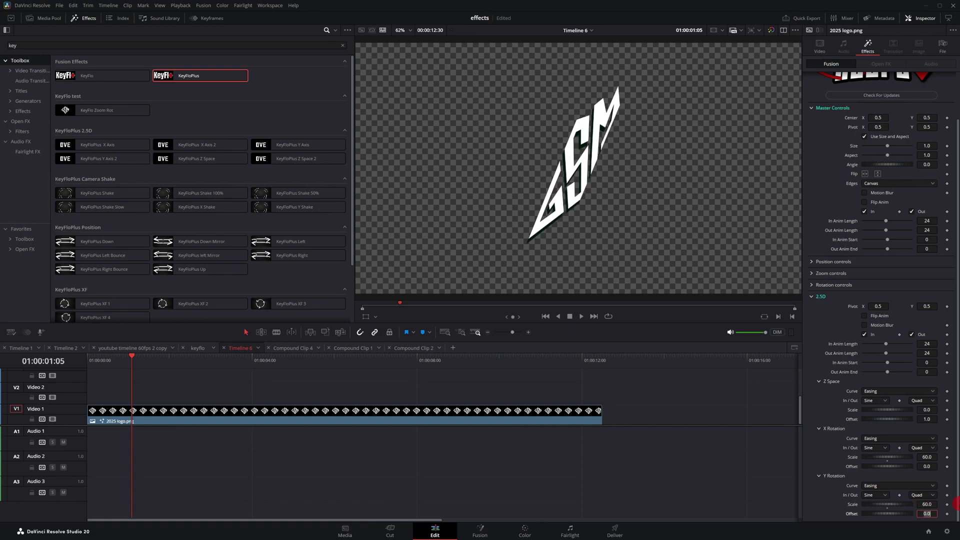
click(95, 362)
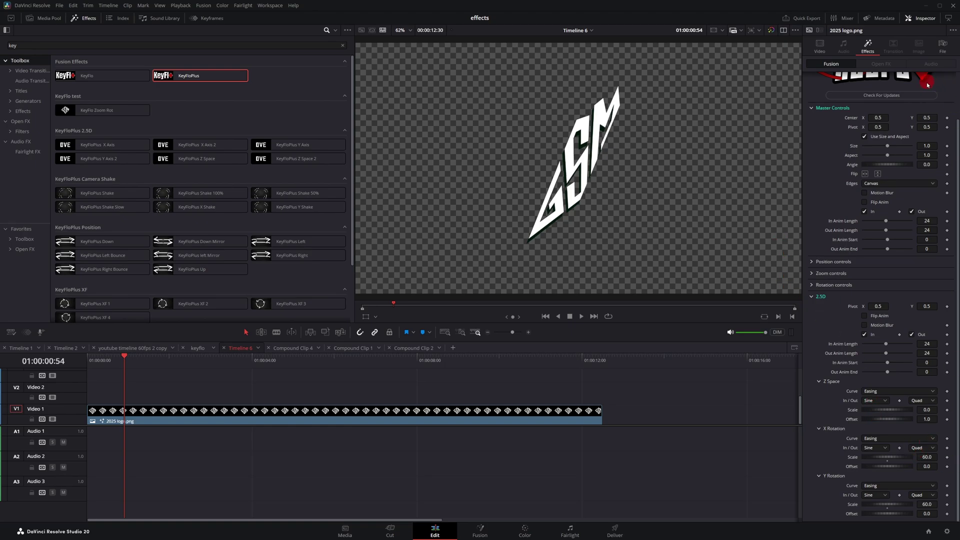
Reset all KeyFloPlus settings and return the playhead to the start of the clip
scroll(928, 85, up, 3)
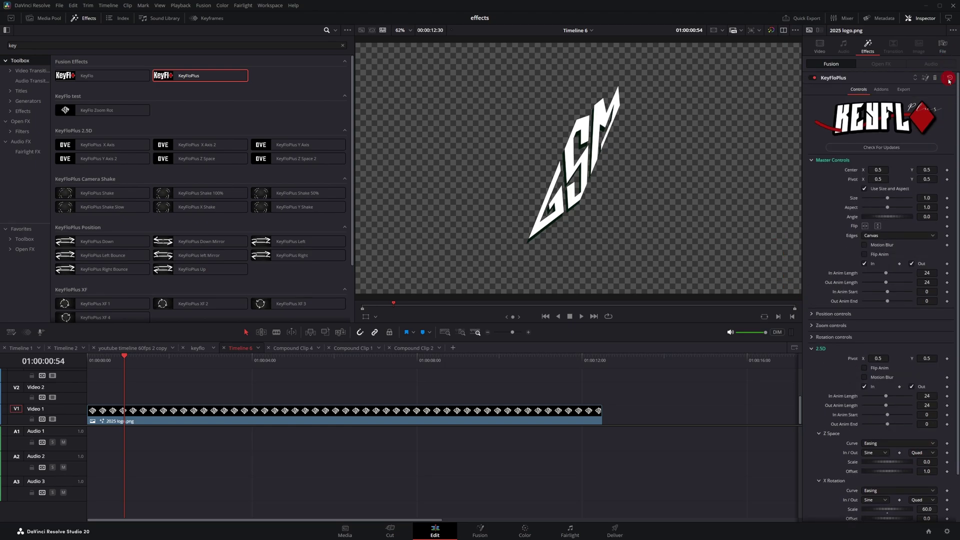
click(949, 79)
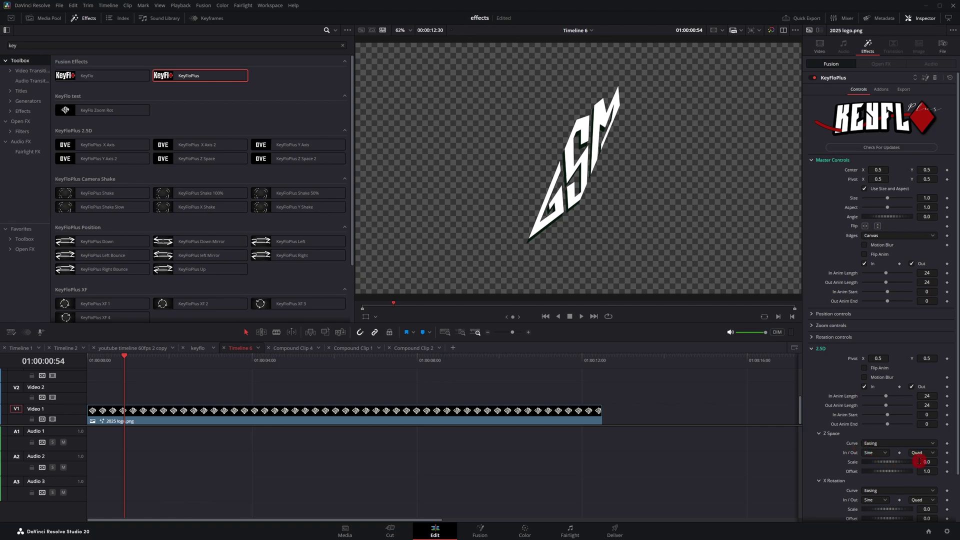
drag(124, 358, 90, 365)
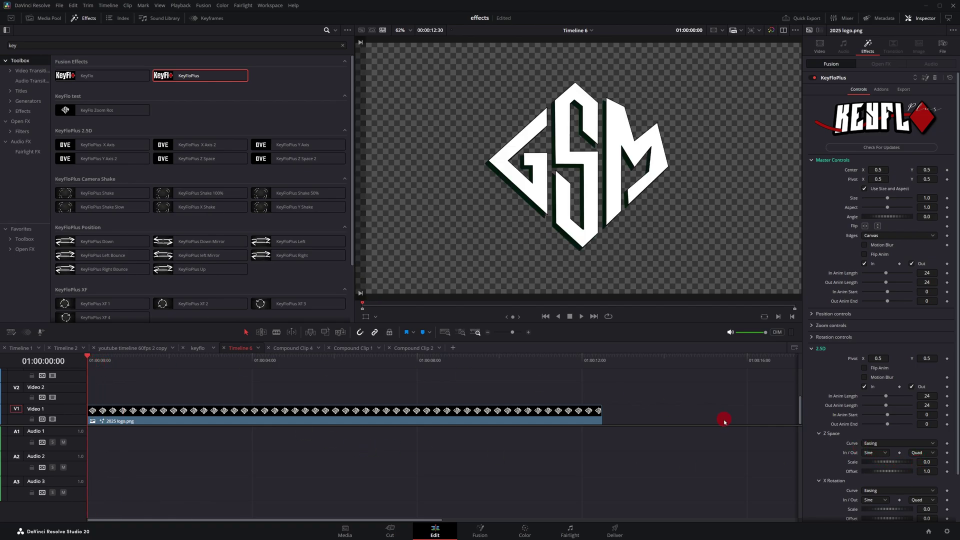
Set the Z Space Offset to -0.31 and its Scale to 1.172, checking the depth motion near the clip's start
drag(932, 471, 905, 460)
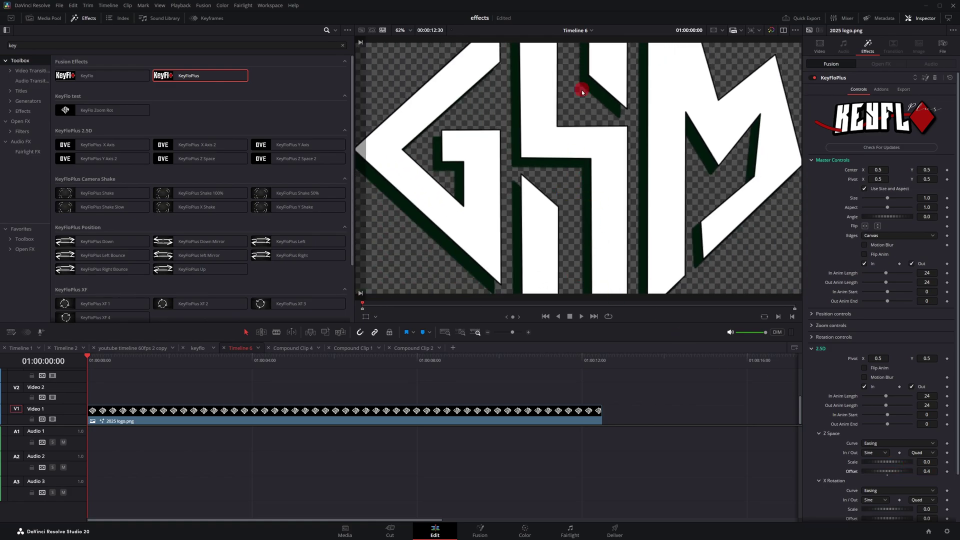
drag(926, 471, 918, 472)
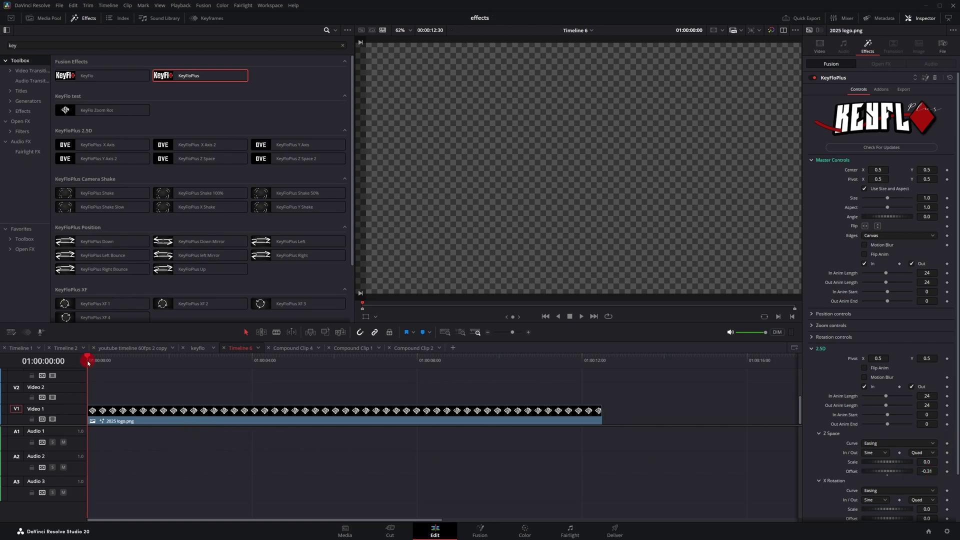
drag(89, 358, 114, 364)
drag(928, 462, 933, 462)
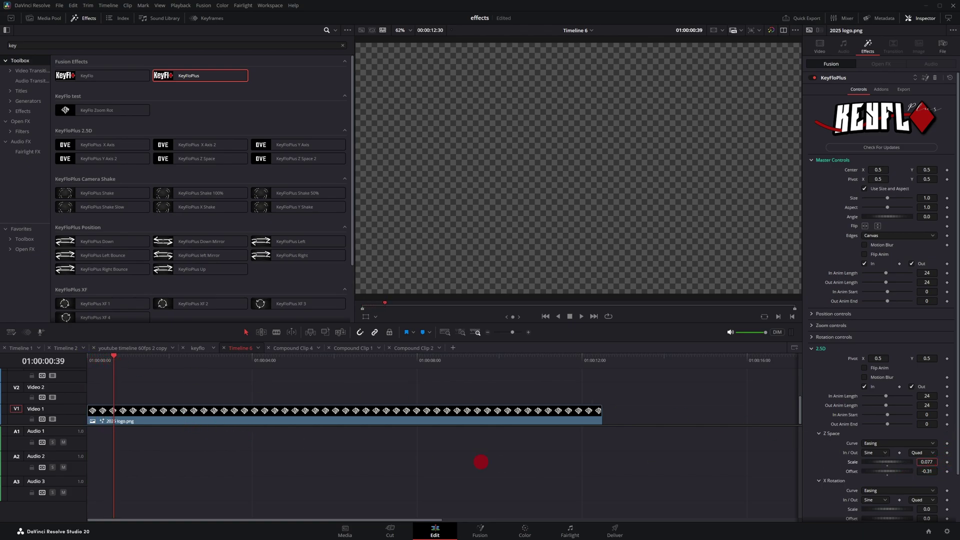
drag(503, 462, 226, 450)
mouse_move(120, 371)
mouse_down()
mouse_move(90, 367)
mouse_move(112, 370)
mouse_up()
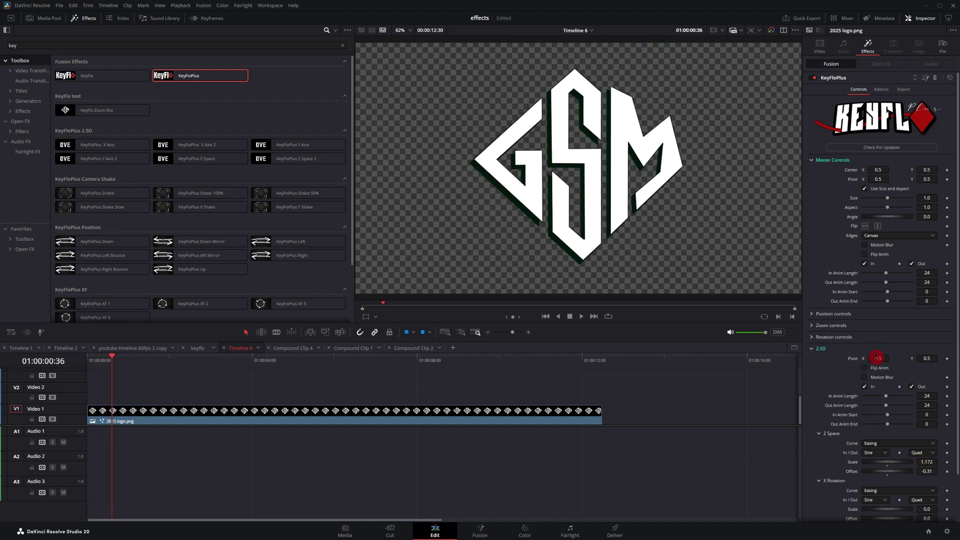
Enable Flip Anim for the 2.5D animation and check the motion near the clip's start
click(880, 364)
click(865, 369)
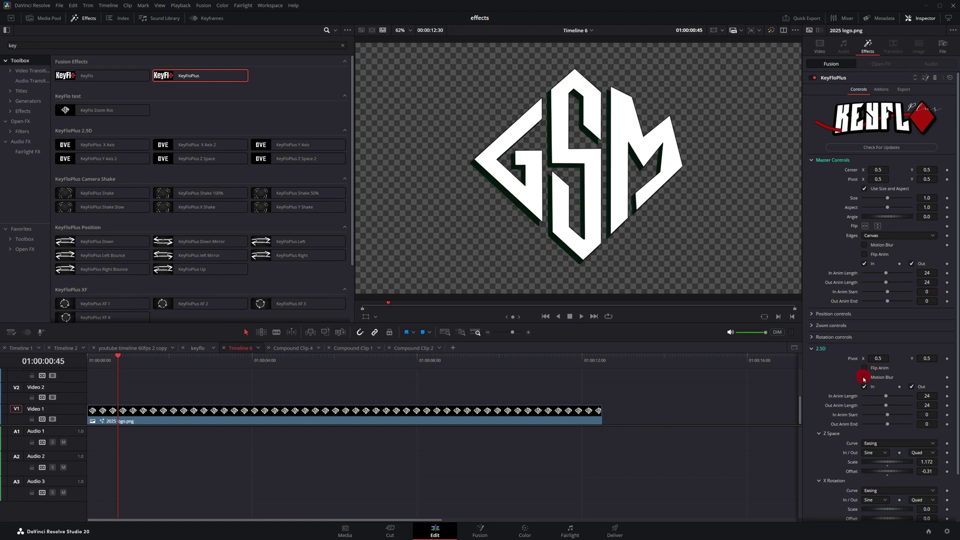
click(871, 333)
click(855, 418)
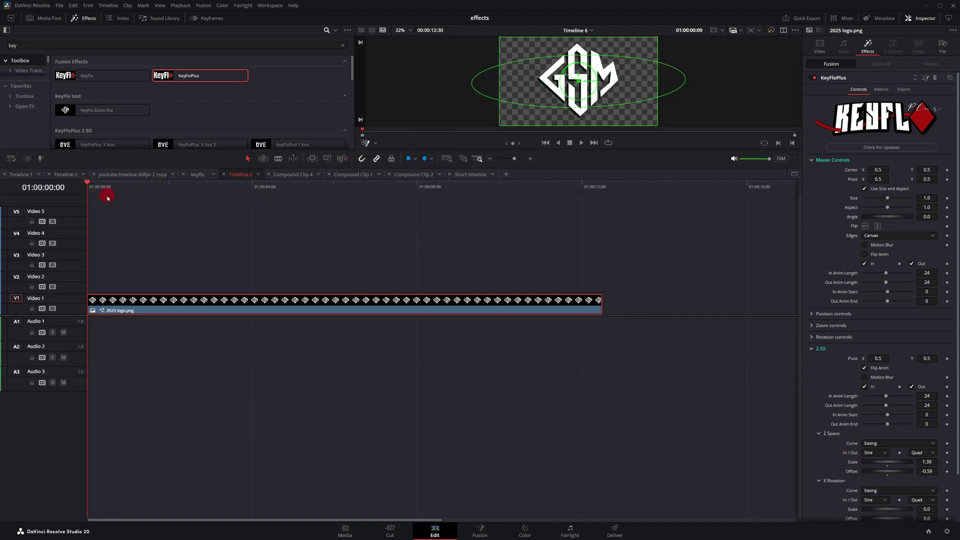
drag(95, 186, 92, 187)
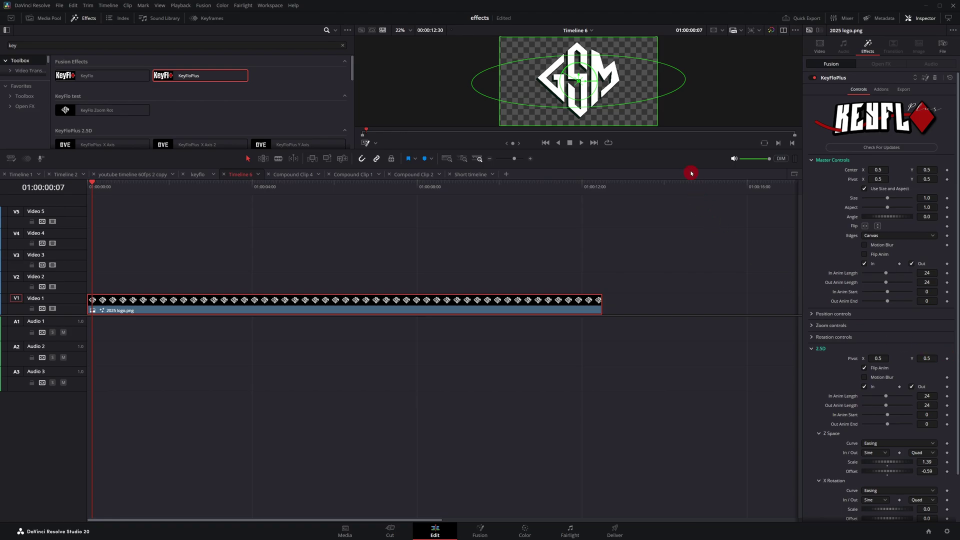
Set the 2.5D Pivot to X 0.359 and Y 0.527 and preview the shifted motion near the clip's start
drag(883, 359, 830, 350)
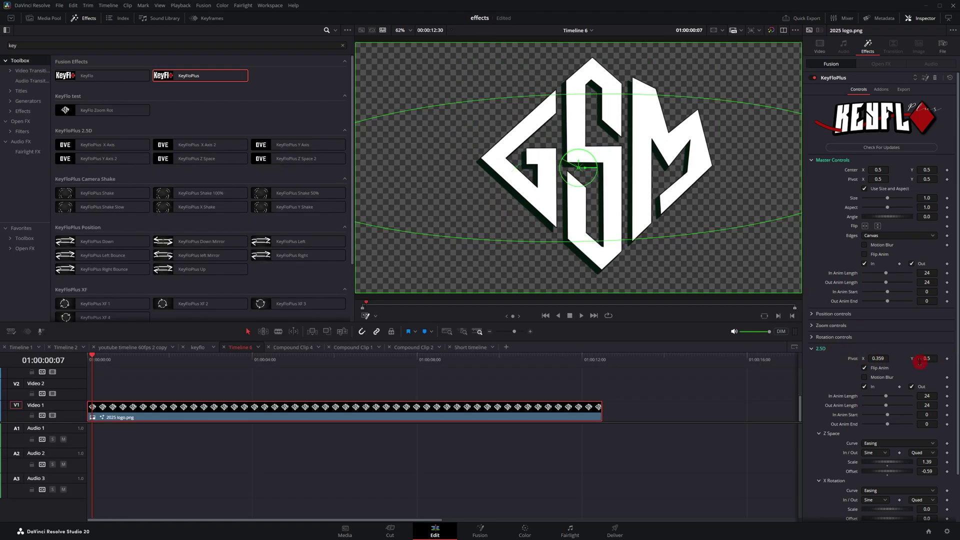
drag(920, 358, 929, 358)
click(289, 414)
click(88, 359)
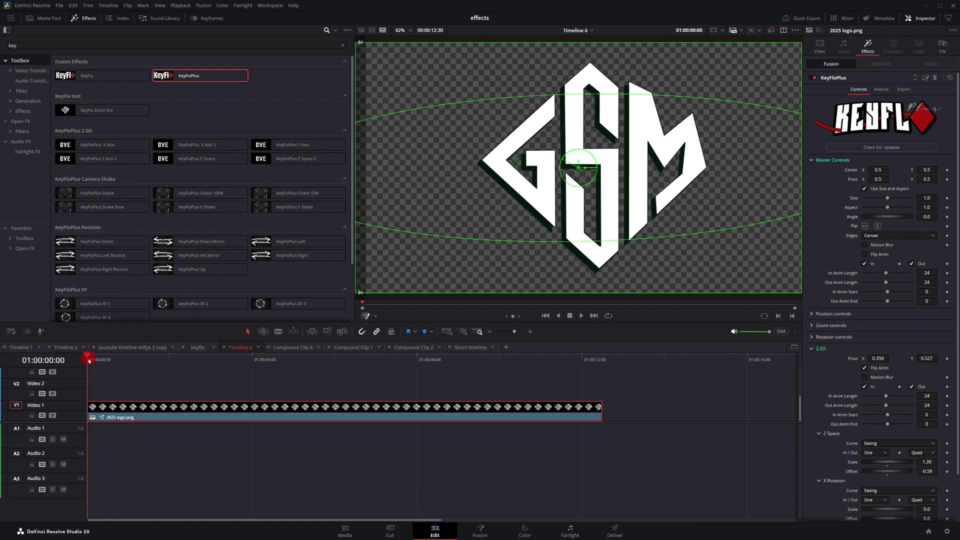
drag(92, 360, 93, 360)
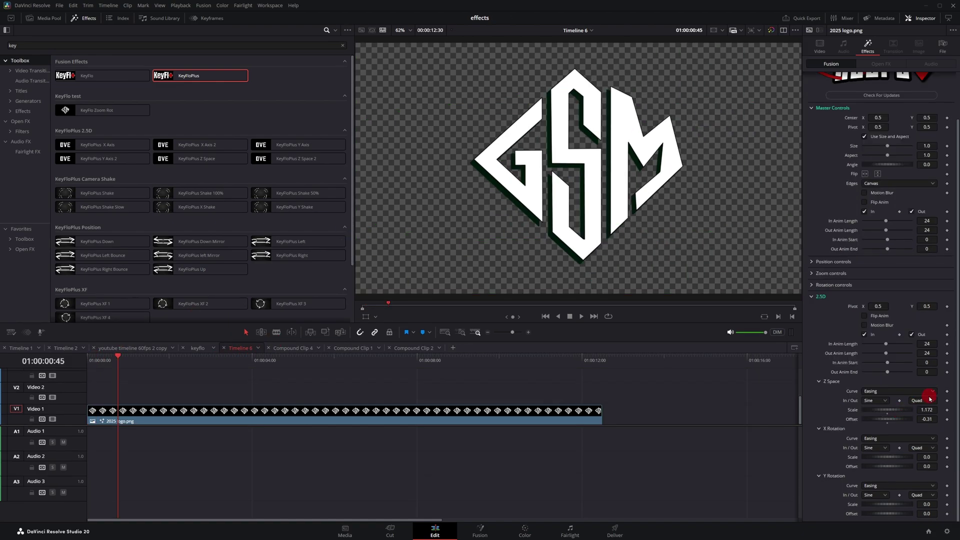
Expand the Position and Zoom controls and set the Position curve type to Custom
click(812, 262)
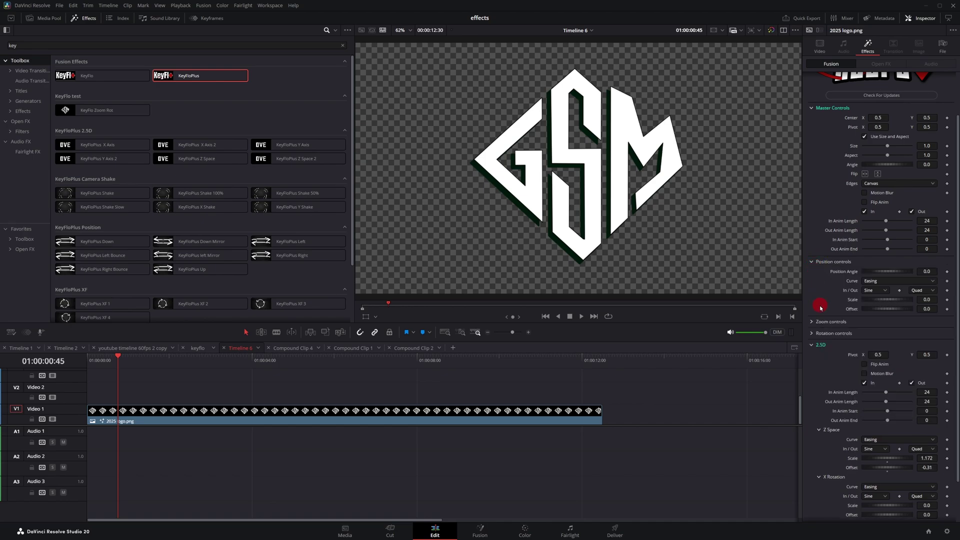
click(813, 322)
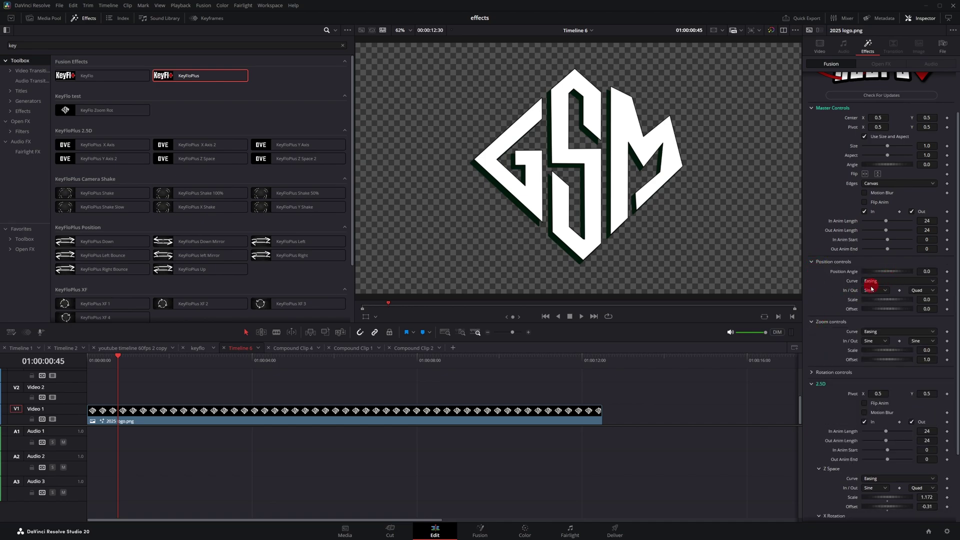
click(898, 282)
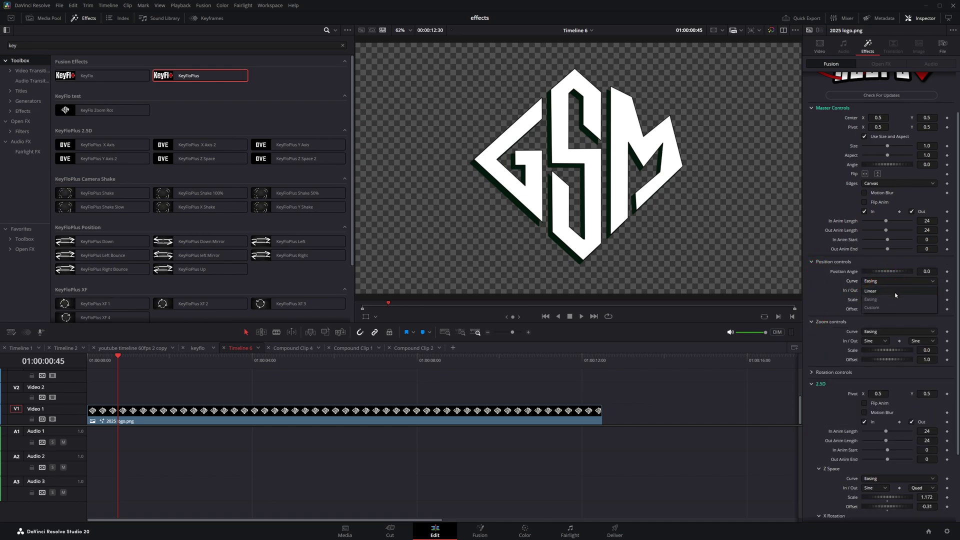
click(886, 308)
Shape the custom Position curve into an S by extending the handles of its start and end points
click(871, 344)
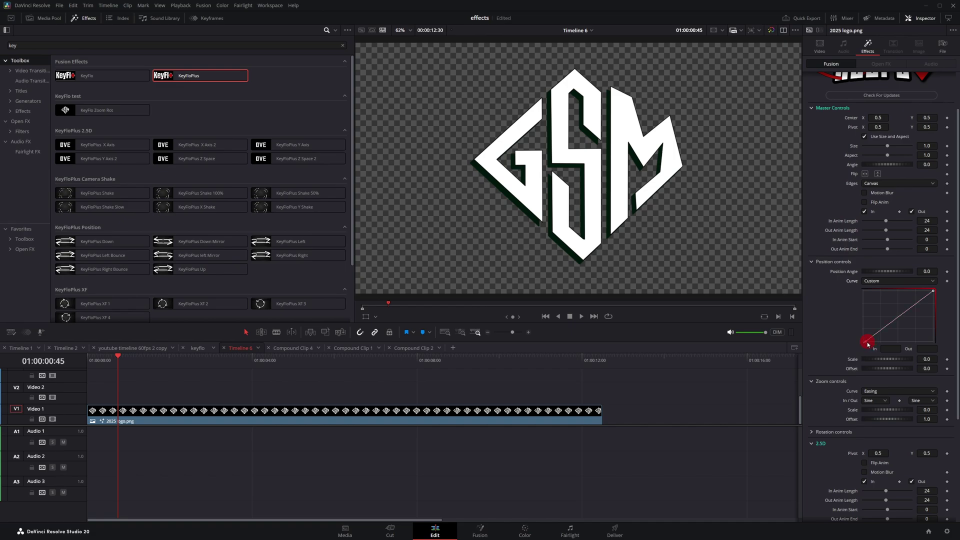
drag(890, 326, 906, 343)
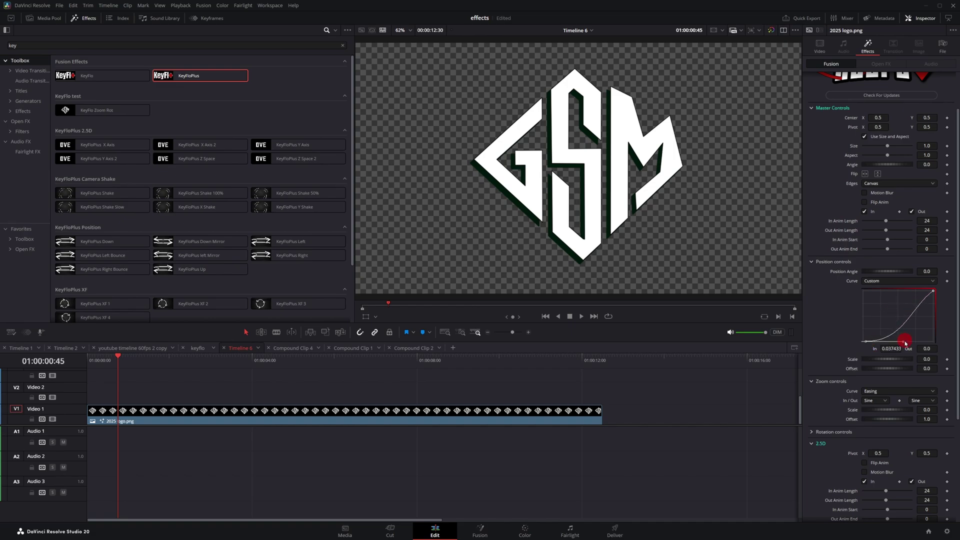
click(934, 294)
drag(911, 311, 890, 294)
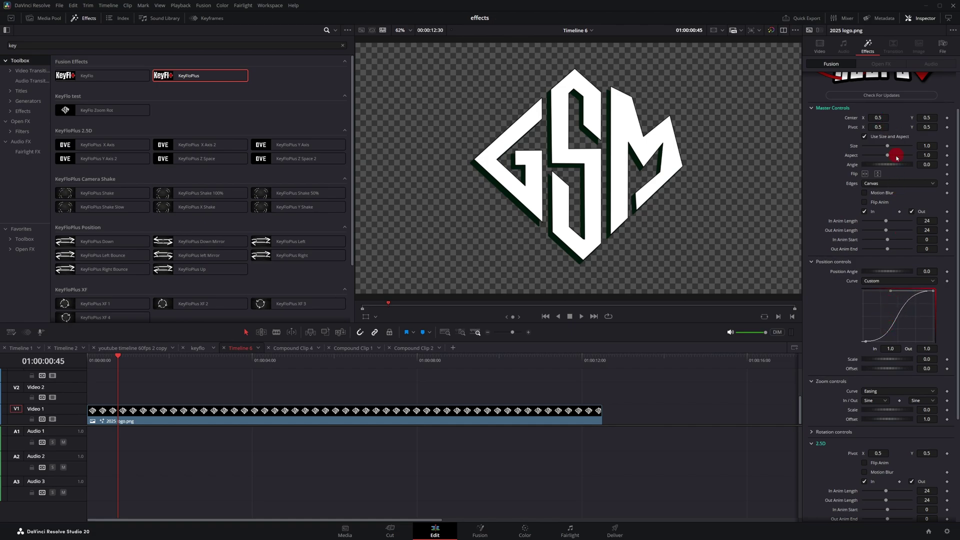
scroll(927, 82, up, 2)
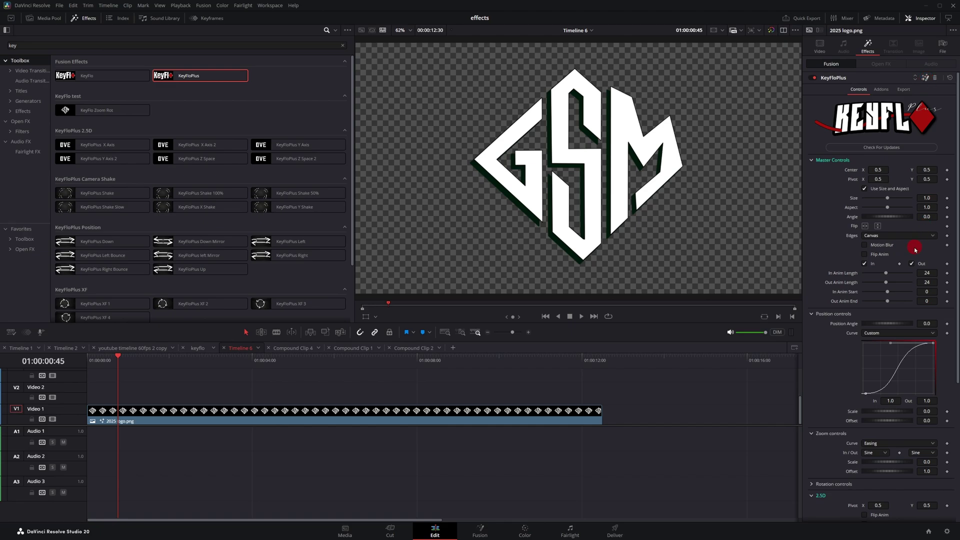
Open the logo clip on the Fusion page and adjust the KeyFloPlus node's Position curve using its handles and the Ease controls
key(shift+5)
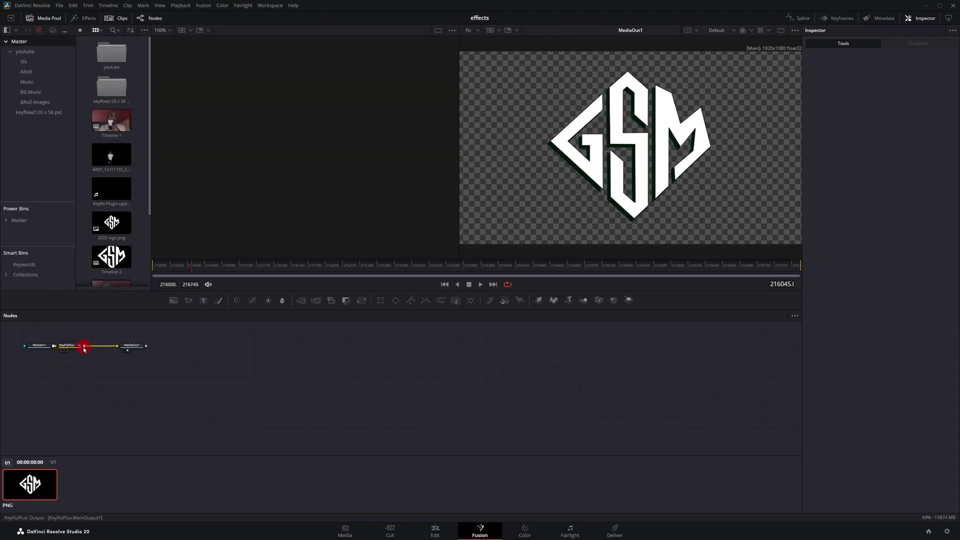
click(72, 345)
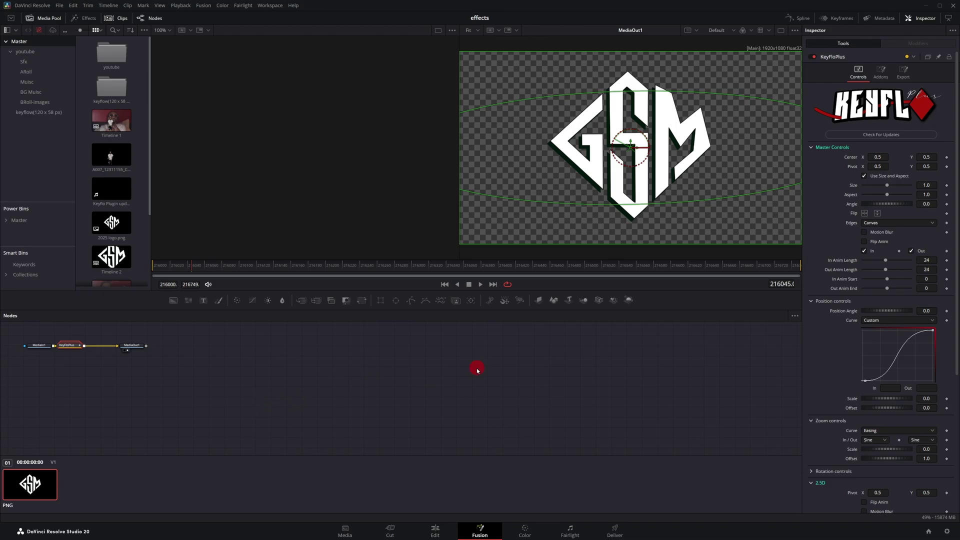
drag(876, 379, 900, 380)
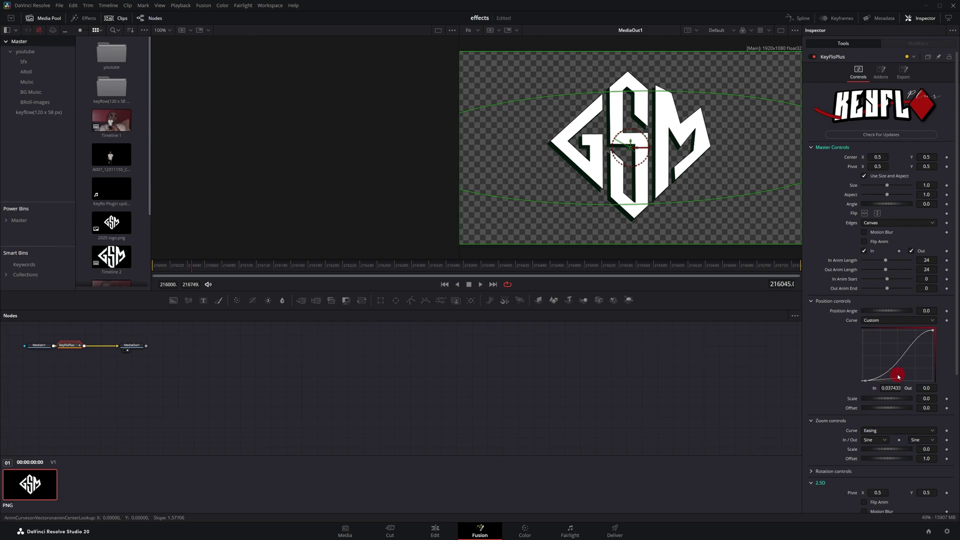
drag(896, 365, 924, 360)
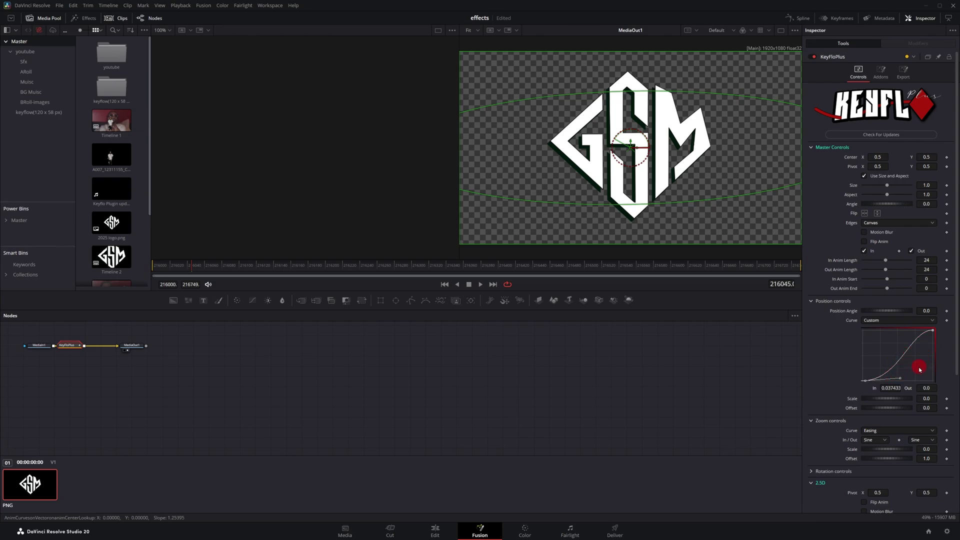
key(t)
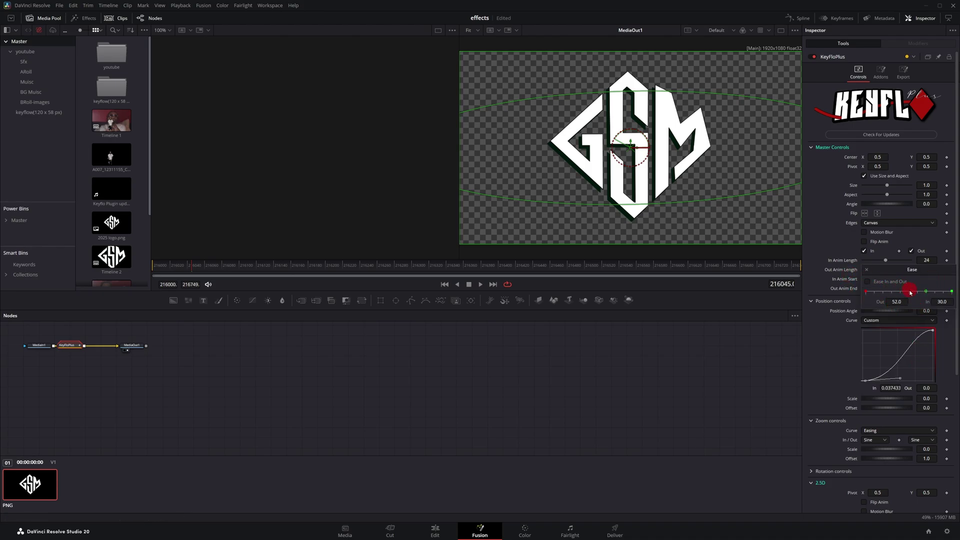
drag(910, 292, 906, 383)
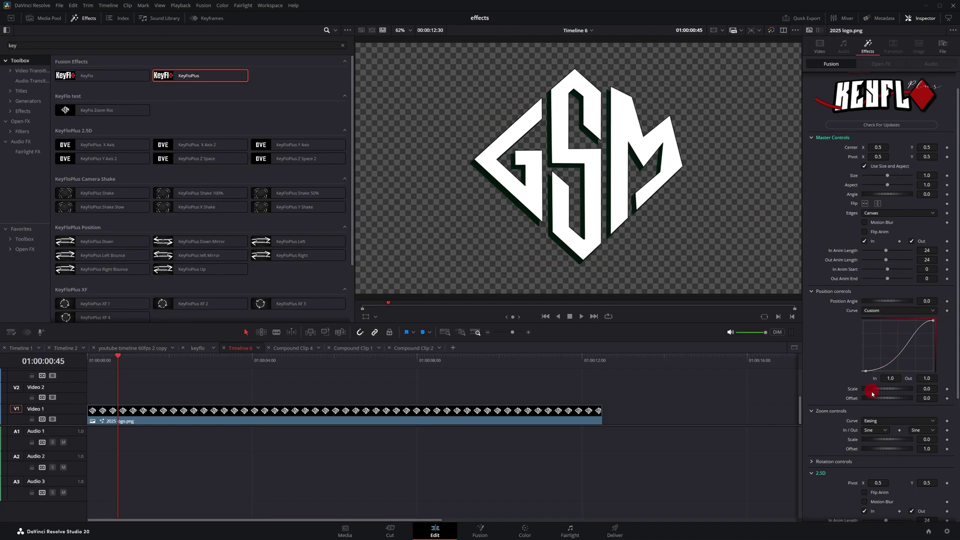
Reset all KeyFloPlus settings on the Edit page and enable the Camera Shake add-on
scroll(862, 420, down, 5)
scroll(862, 434, up, 6)
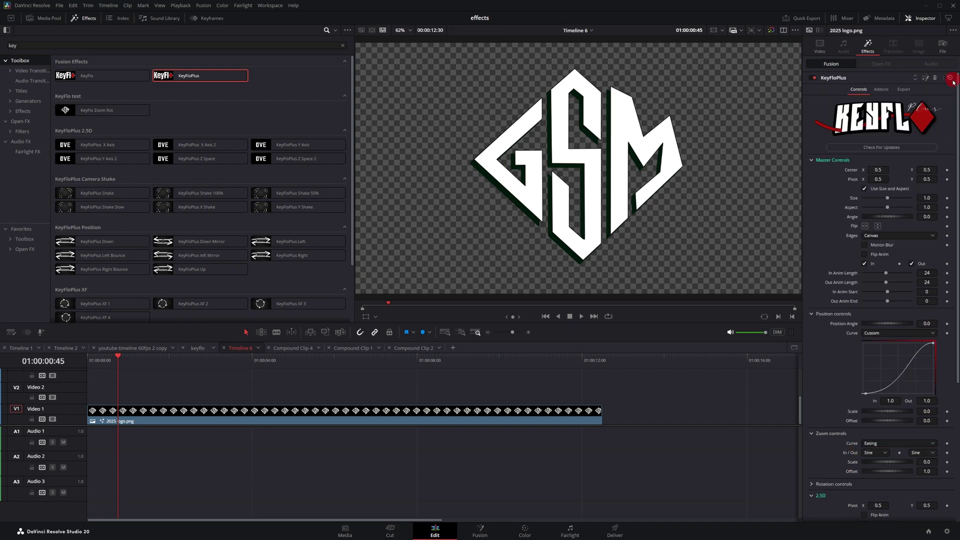
click(950, 78)
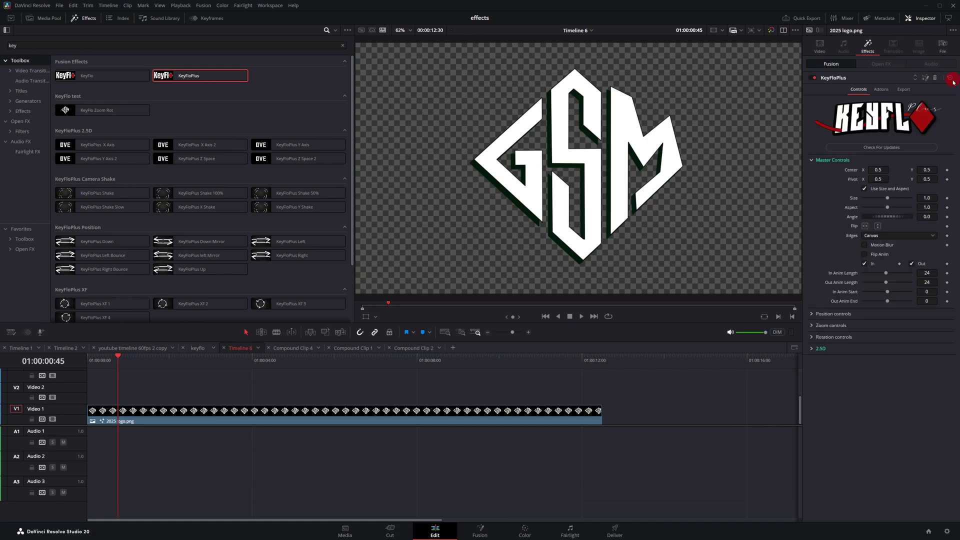
click(881, 90)
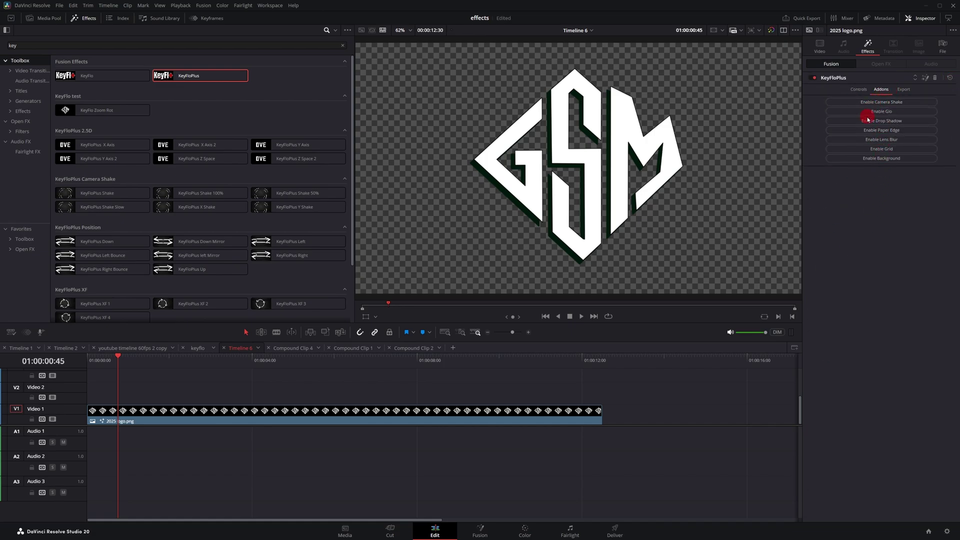
click(850, 104)
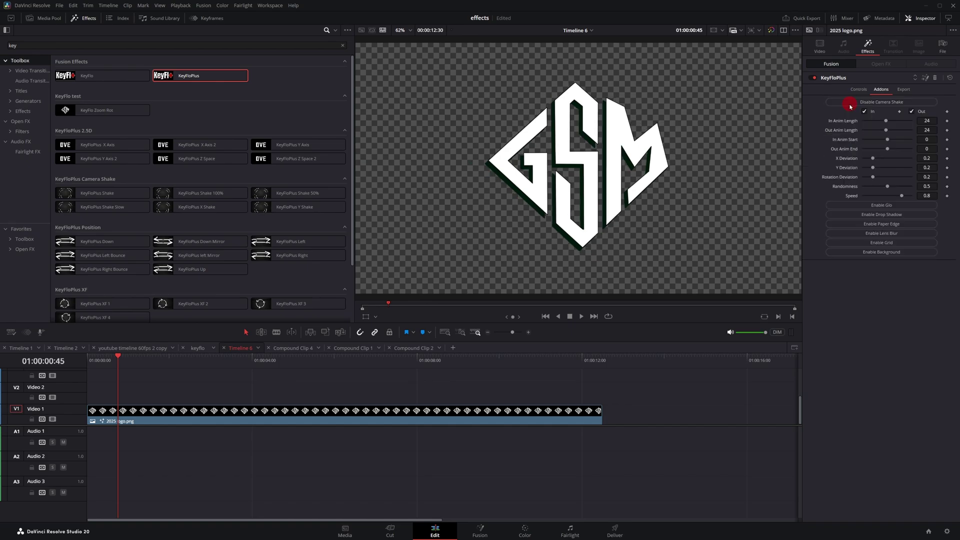
Play the clip from the start to check the camera shake, and inspect it near the clip's end
drag(111, 361, 87, 361)
key(space)
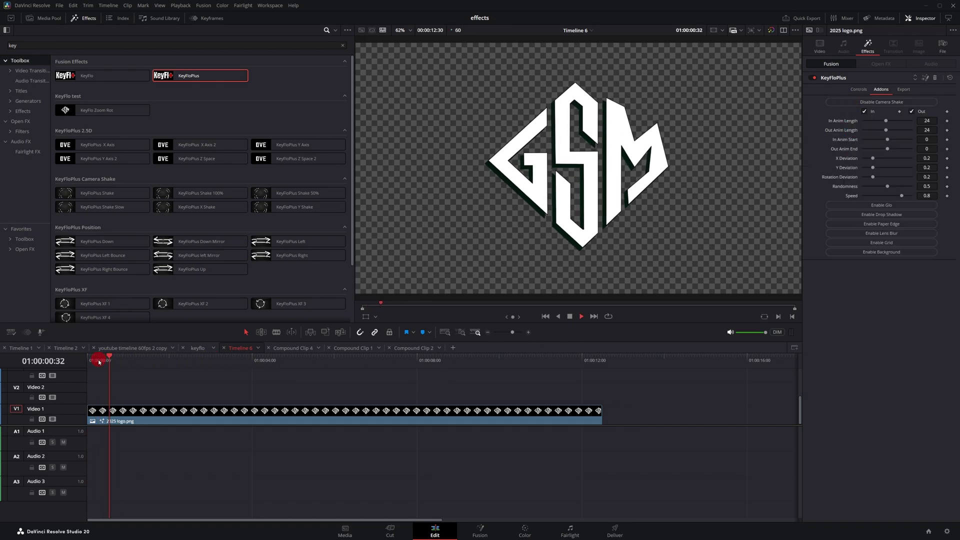
click(573, 357)
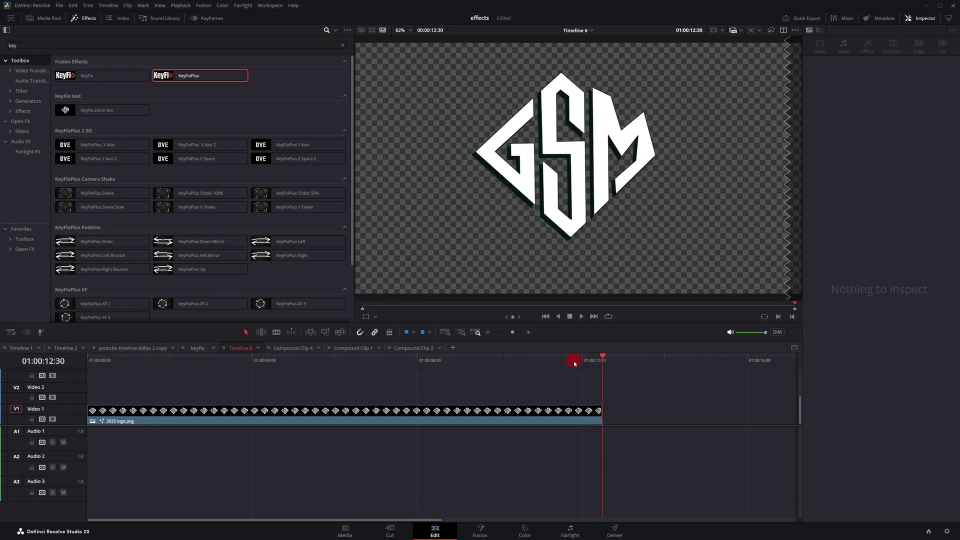
Set the camera shake's X Deviation to 0.543 and preview it near the clip's start
click(865, 112)
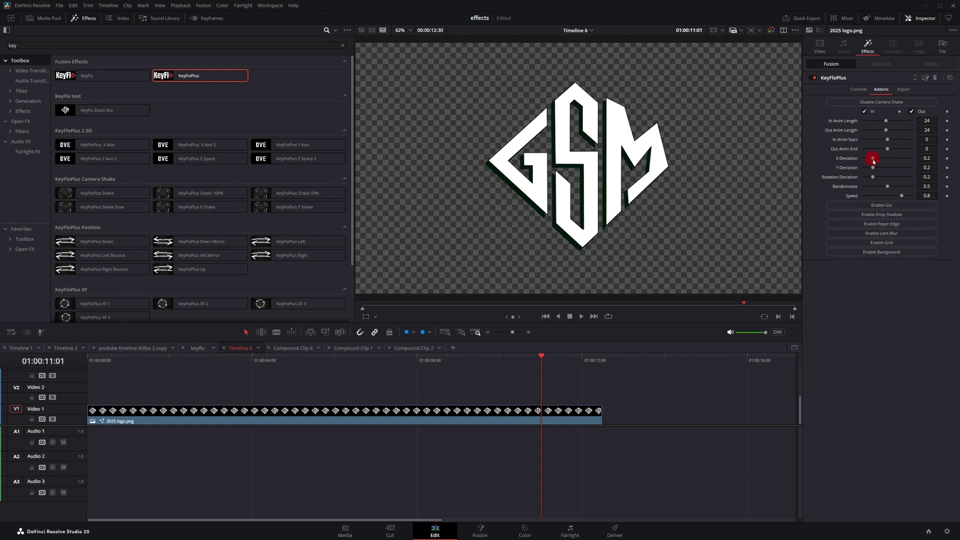
drag(874, 161, 891, 161)
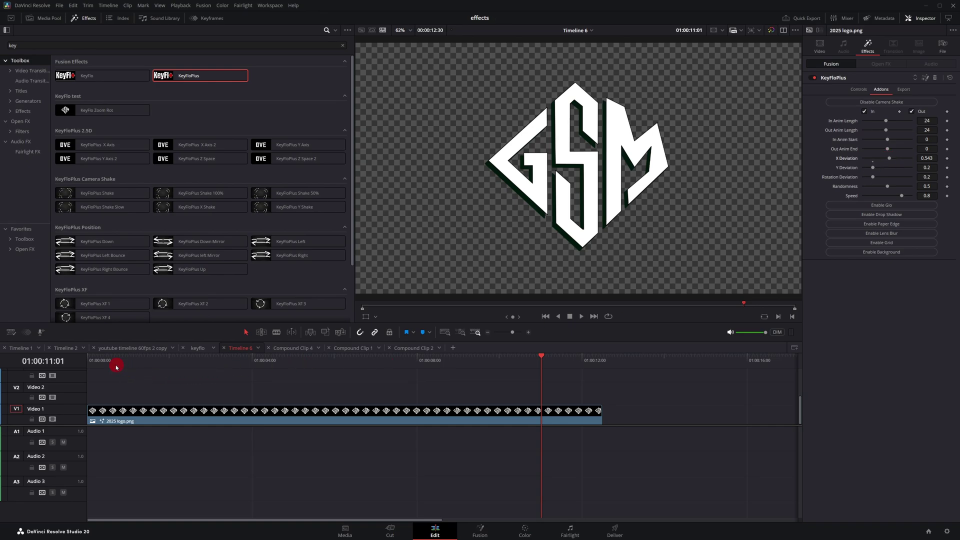
mouse_move(116, 367)
mouse_down()
mouse_move(90, 363)
mouse_move(114, 362)
mouse_up()
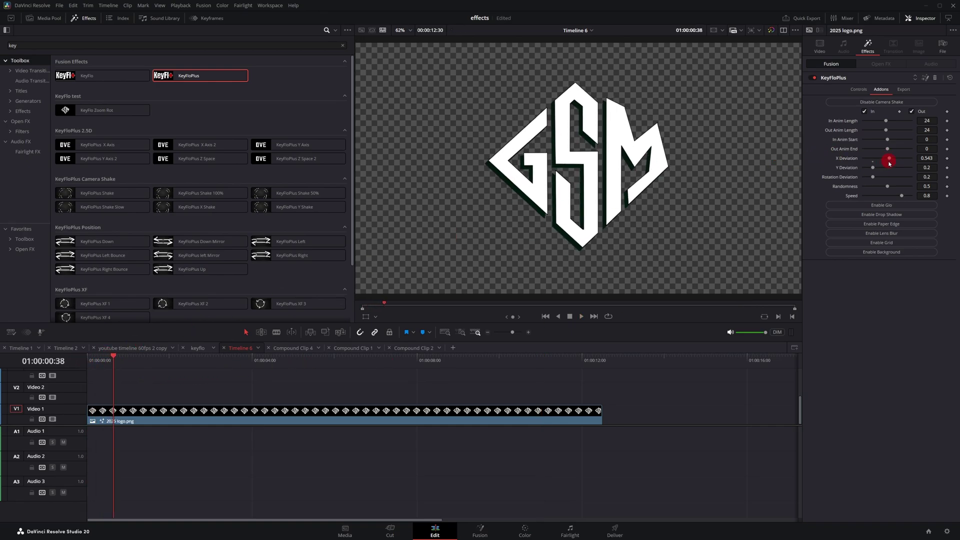
Set the camera shake's X Deviation to 0.0 and play the clip from the start
drag(889, 163, 858, 162)
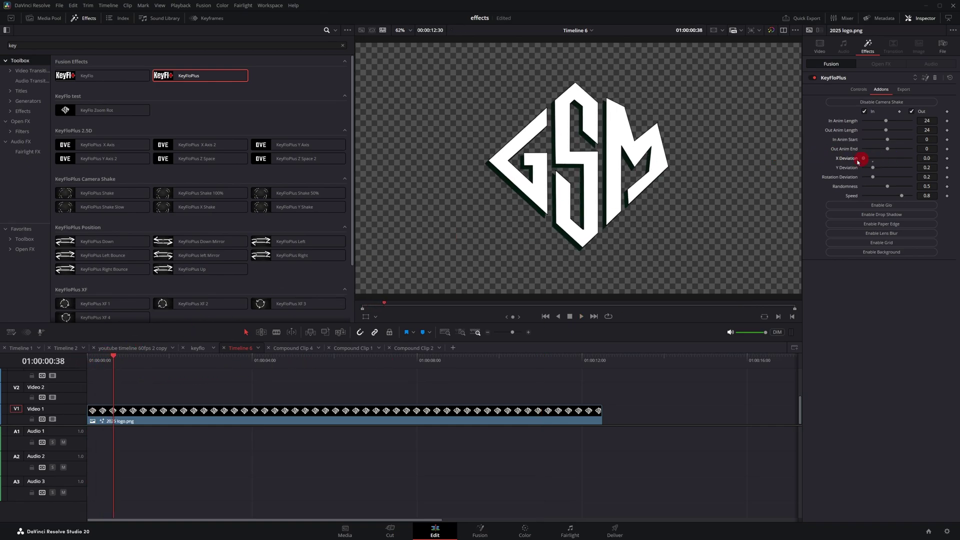
click(90, 361)
key(space)
key(space)
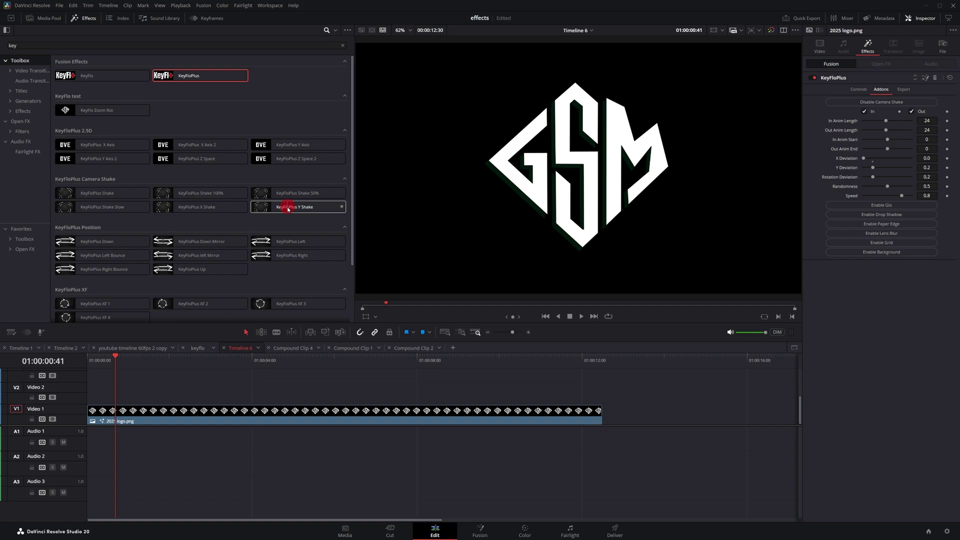
Disable the Camera Shake add-on and enable the Glo add-on for the logo
click(906, 101)
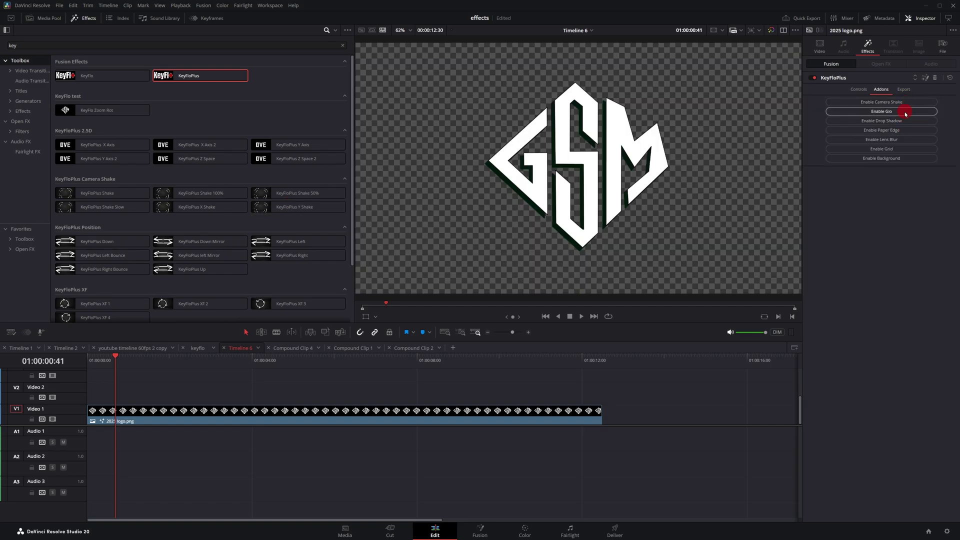
click(906, 111)
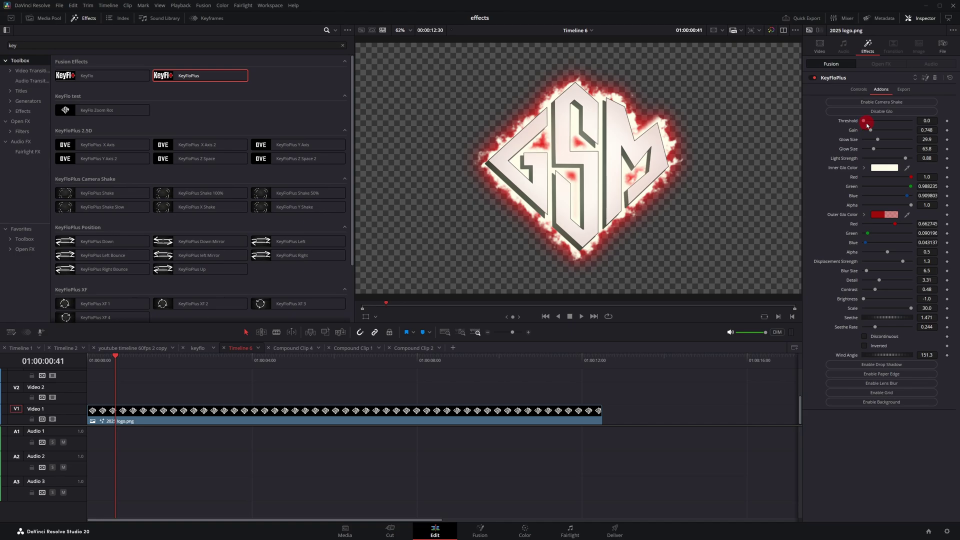
Try Glow Size values of 48.0 and 134.6 and a Light Strength of 0.0, restoring the defaults after each trial
drag(880, 142, 883, 150)
double_click(881, 148)
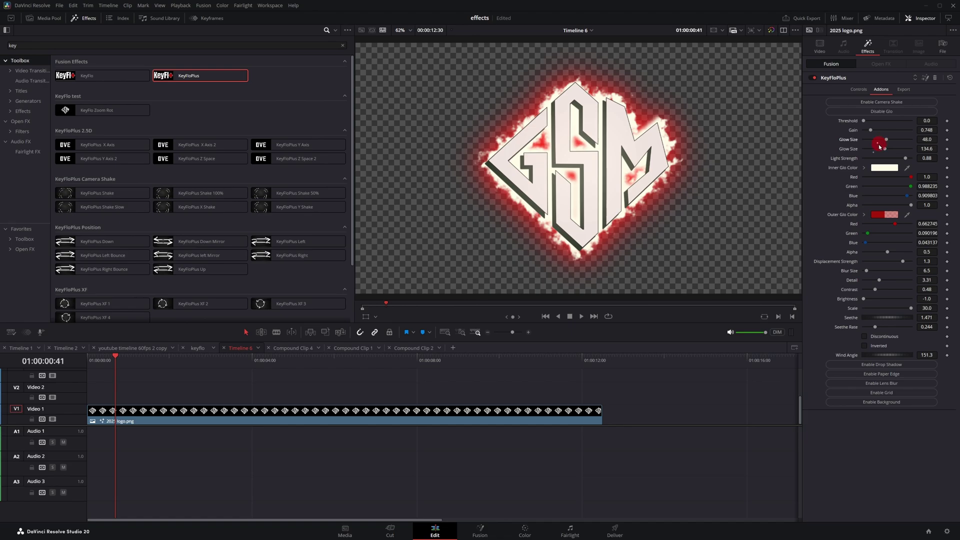
drag(907, 161, 861, 161)
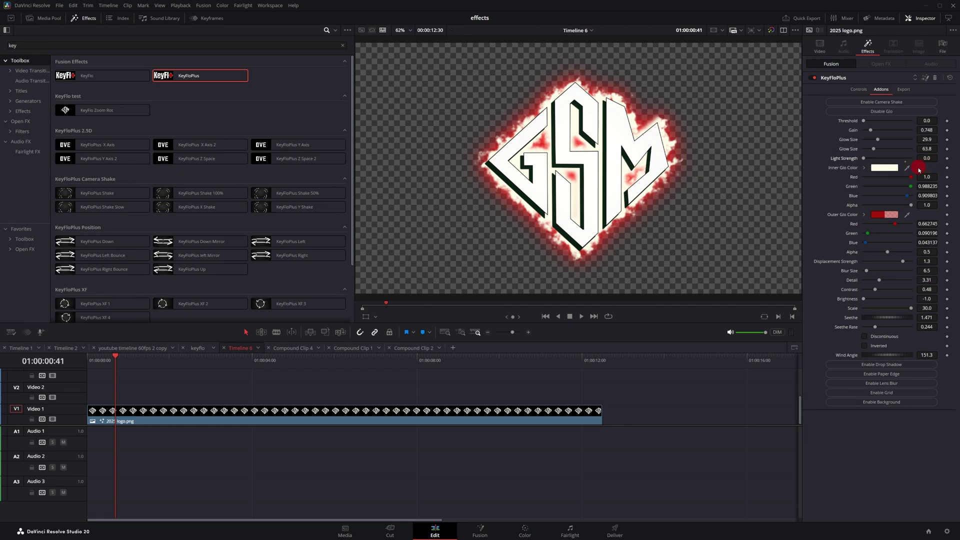
click(905, 159)
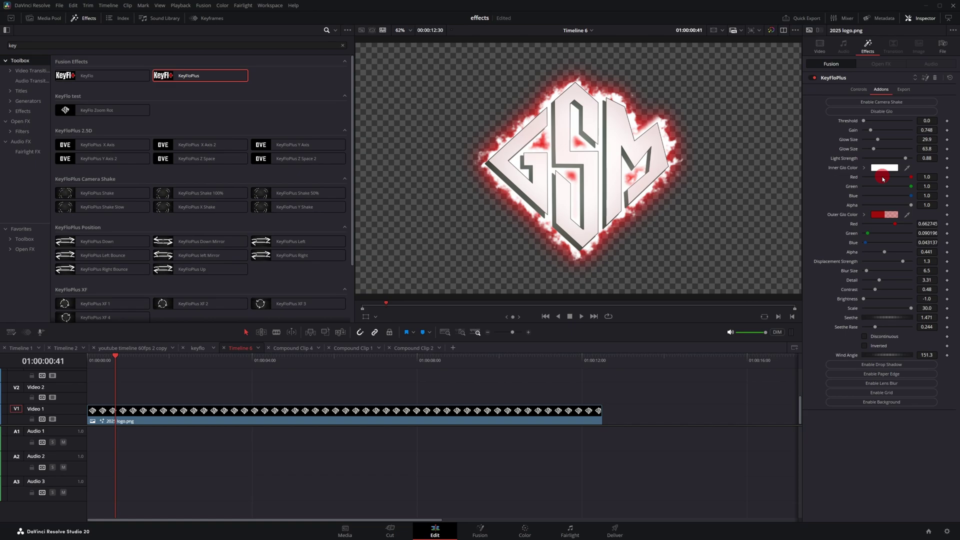
Set the Outer Glo Color to blue (#0000ff)
click(876, 217)
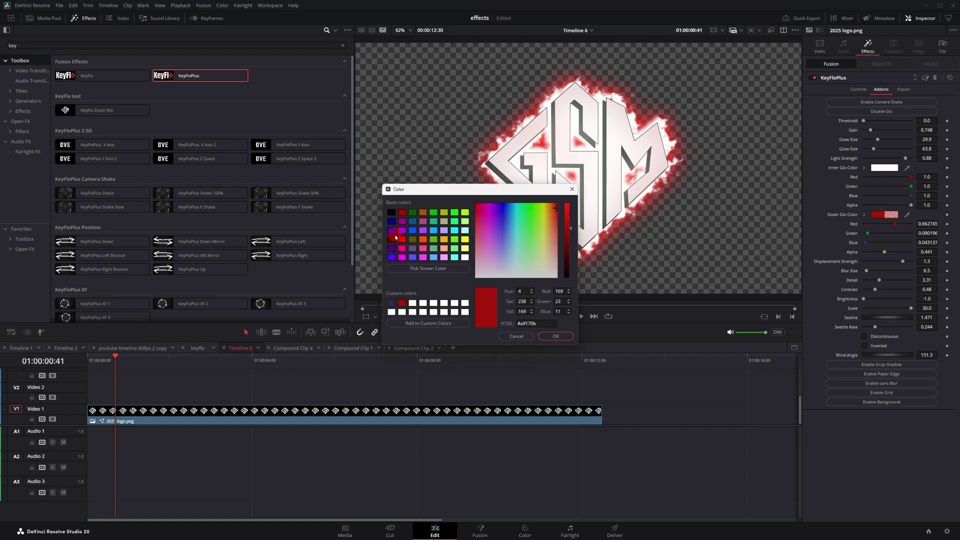
click(395, 237)
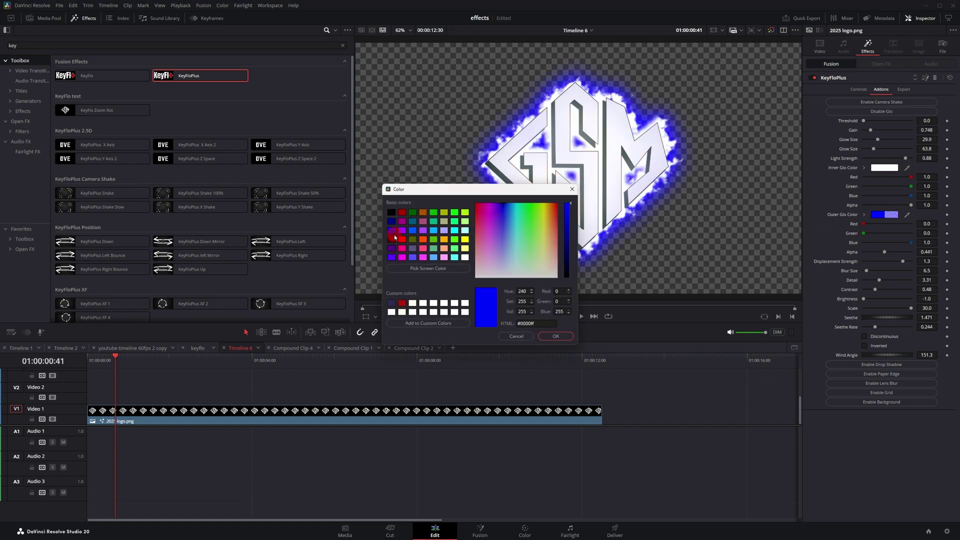
click(556, 336)
Try the saved dark red (#a9170b) as the Inner Glo Color and undo the change
click(884, 168)
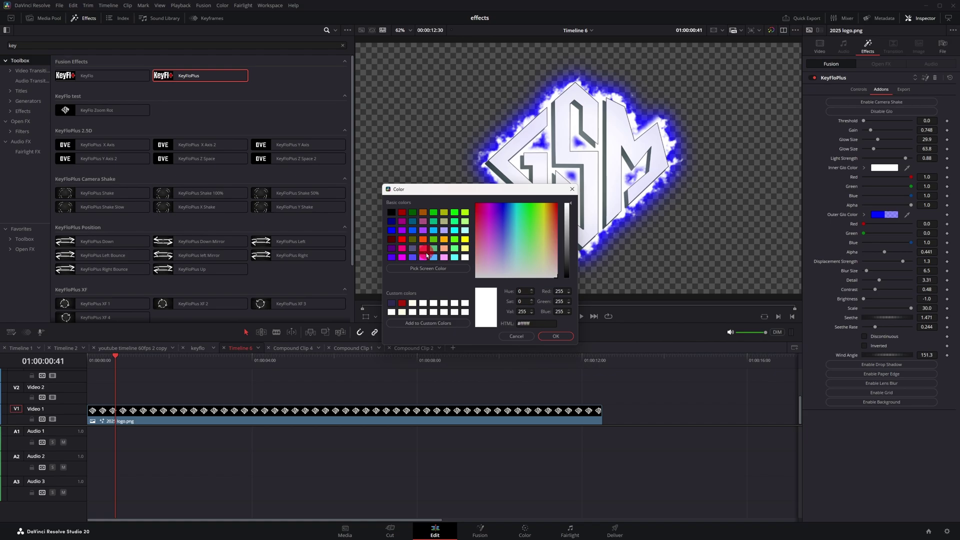
click(403, 303)
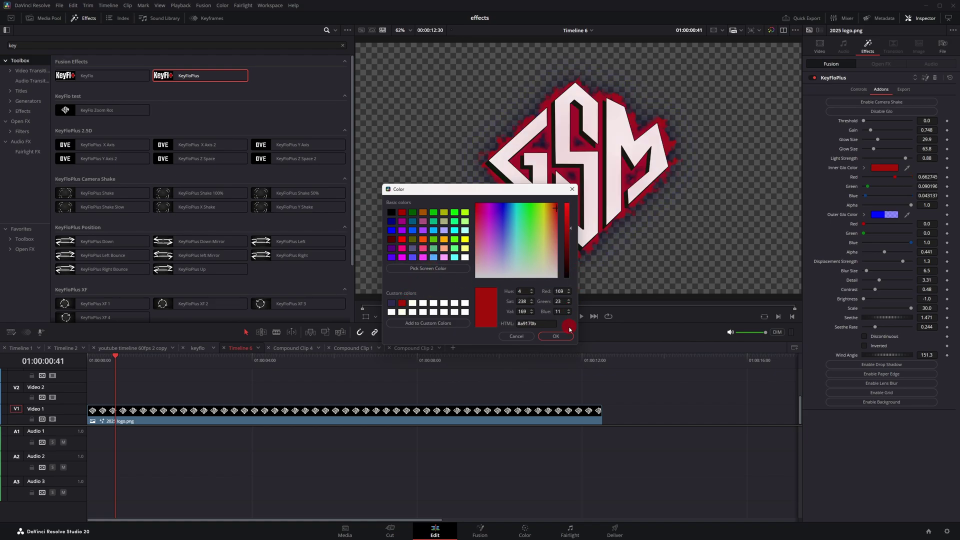
click(568, 334)
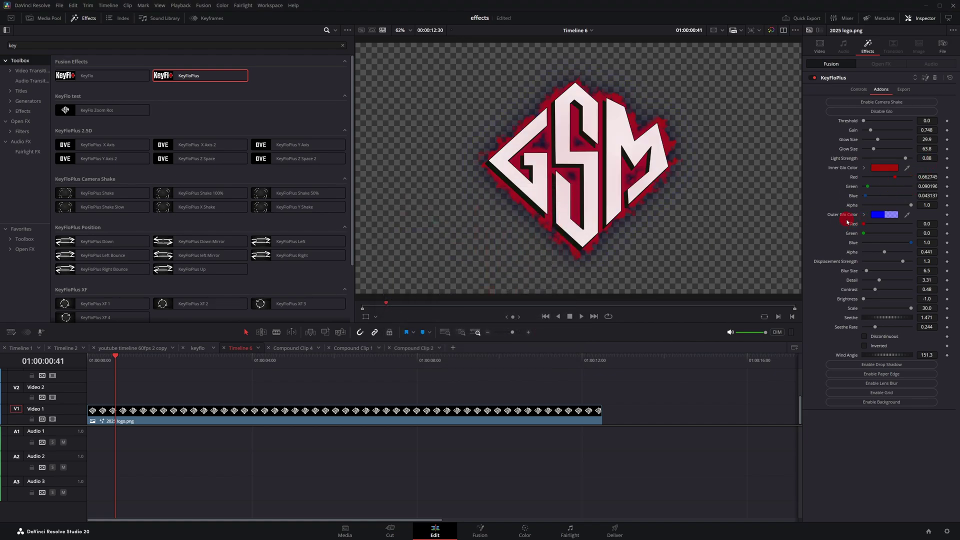
key(ctrl+s)
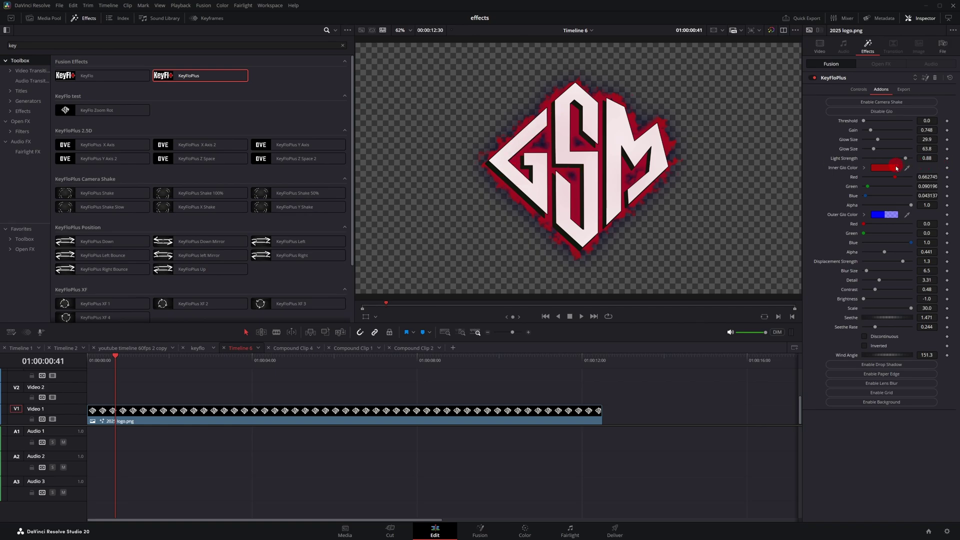
key(ctrl+z)
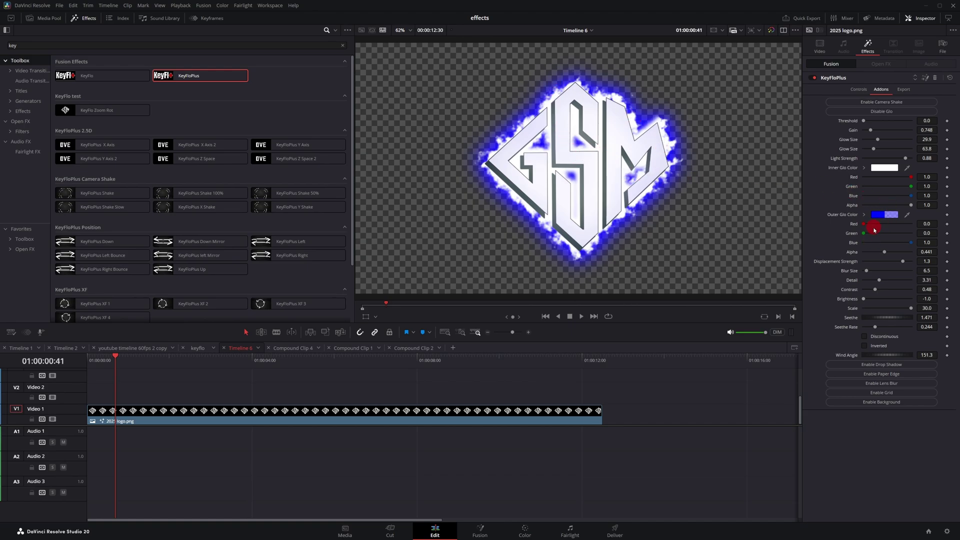
Play the glowing logo clip, stop it, and turn on the effect's on-screen overlay in the viewer
key(space)
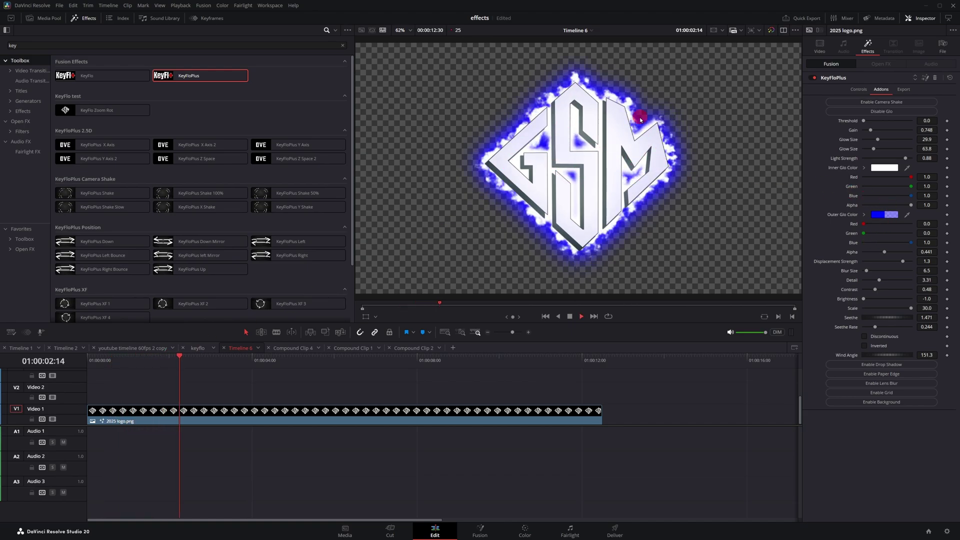
key(space)
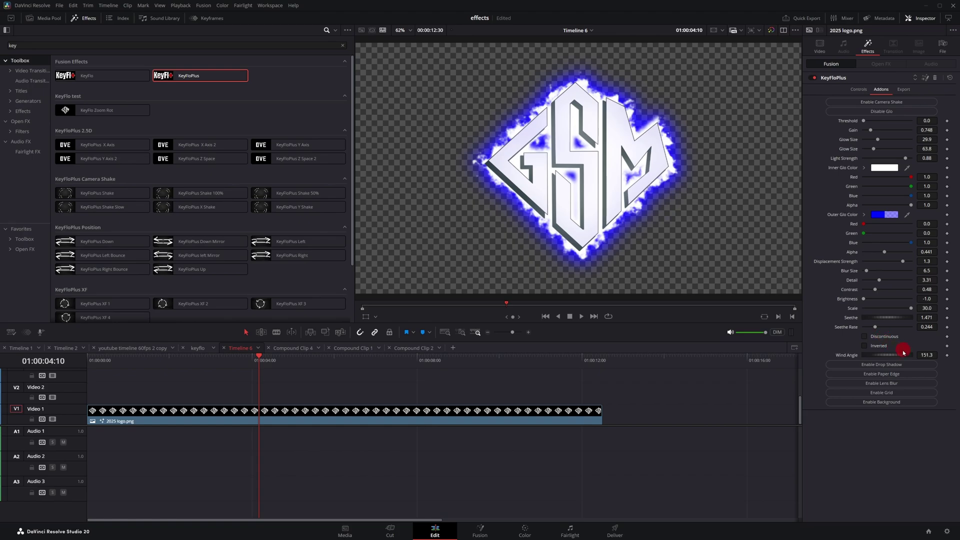
click(370, 316)
click(392, 364)
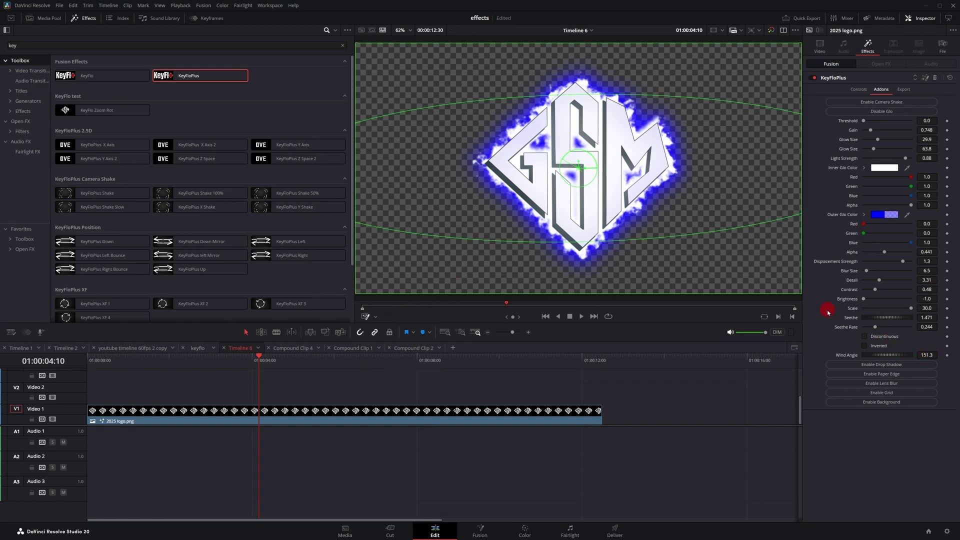
Set the glow's Wind Angle to 90.0, Brightness to -0.81 and Detail to 0.0, and play the clip
drag(905, 355, 899, 301)
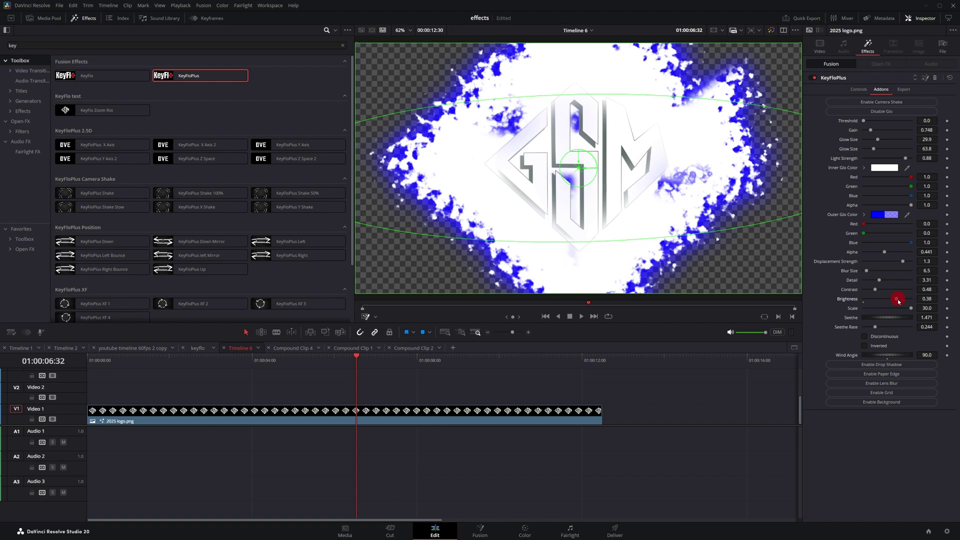
drag(898, 301, 864, 285)
click(876, 293)
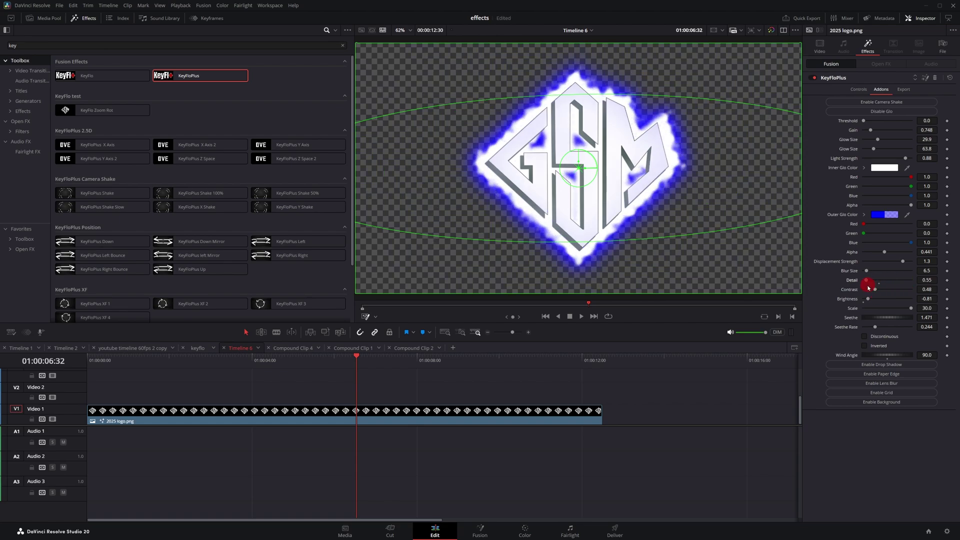
click(208, 360)
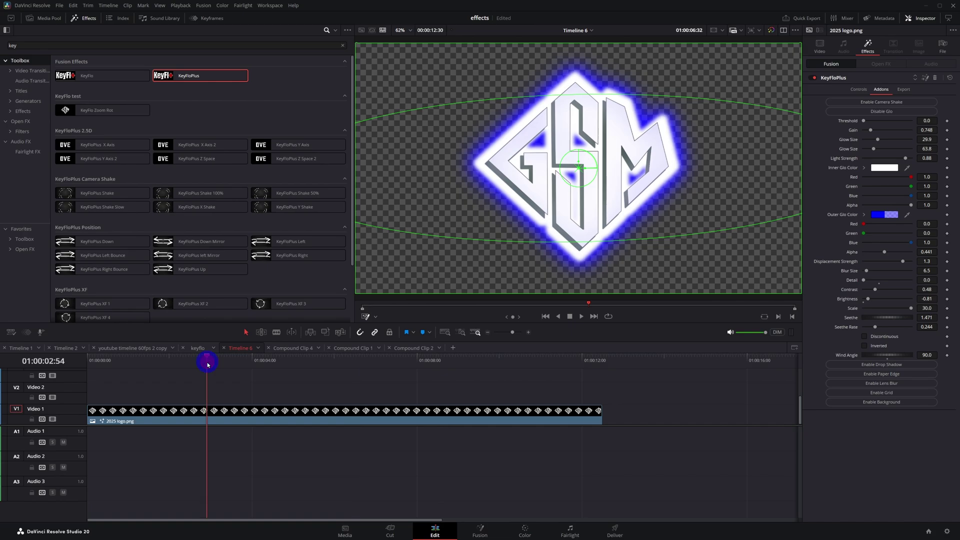
key(space)
key(space)
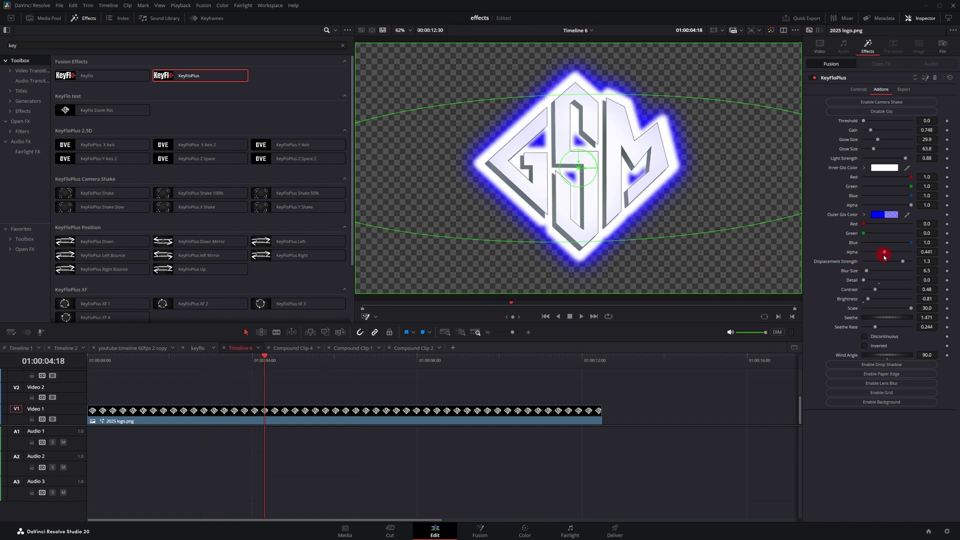
Set the glow's Blur Size to 0.0, Displacement Strength to -0.53 and Detail to 4.88, with Discontinuous and Inverted enabled
click(879, 283)
mouse_move(868, 271)
mouse_down()
mouse_move(879, 273)
mouse_move(859, 275)
mouse_up()
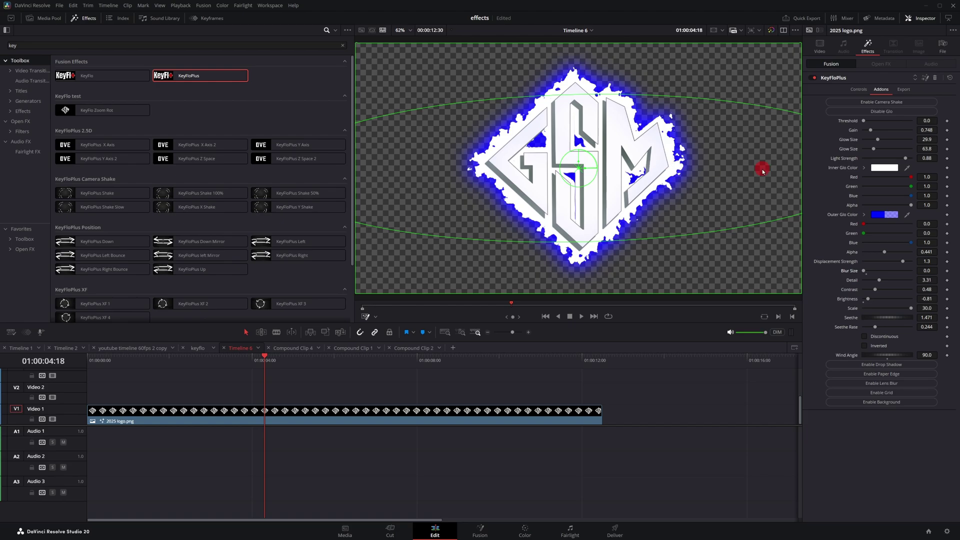
drag(912, 264, 853, 272)
click(566, 86)
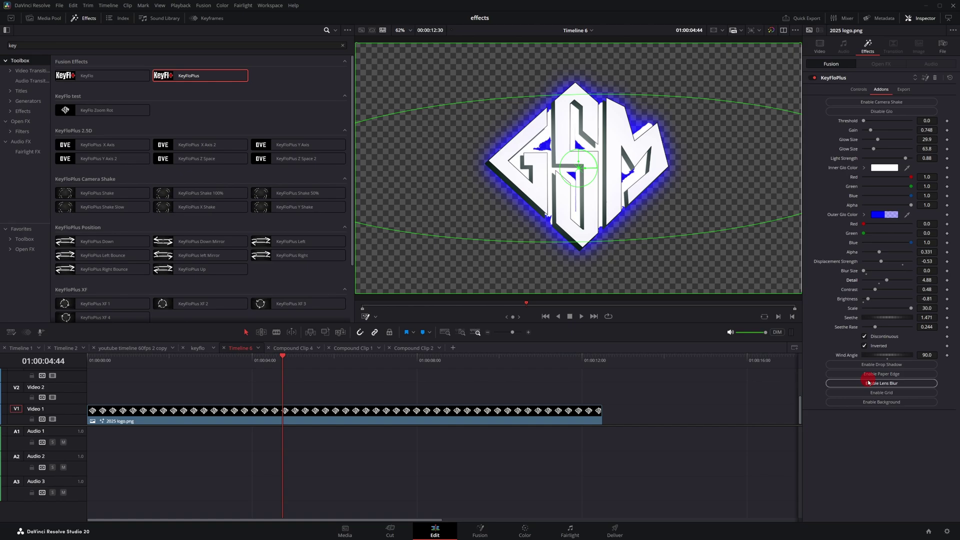
Replace the Glo add-on with Lens Blur, trying Paper Edge in between and disabling it again
click(878, 111)
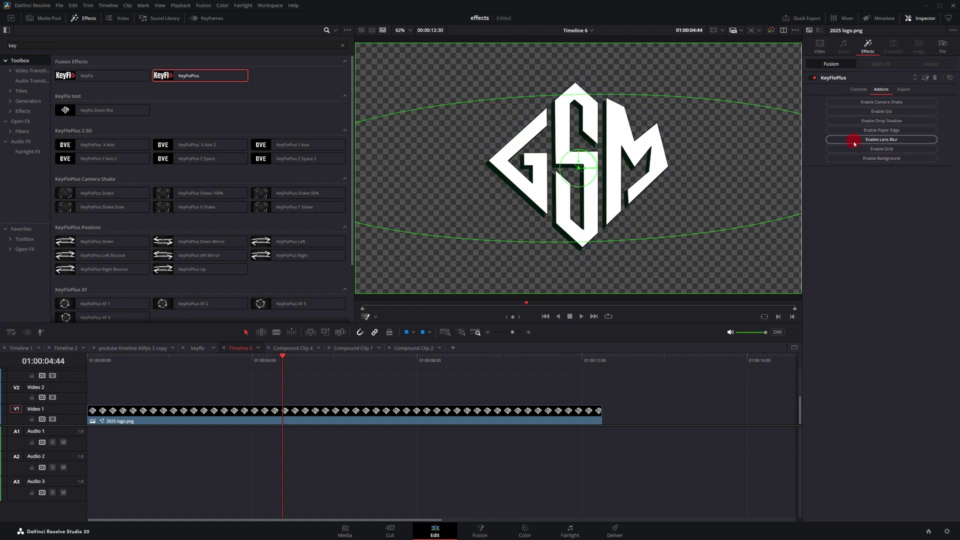
click(855, 131)
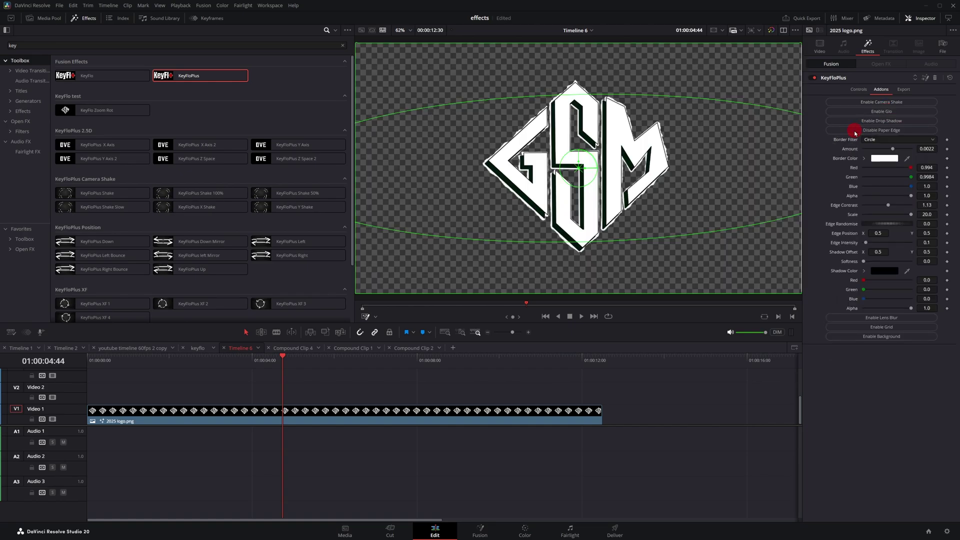
click(855, 318)
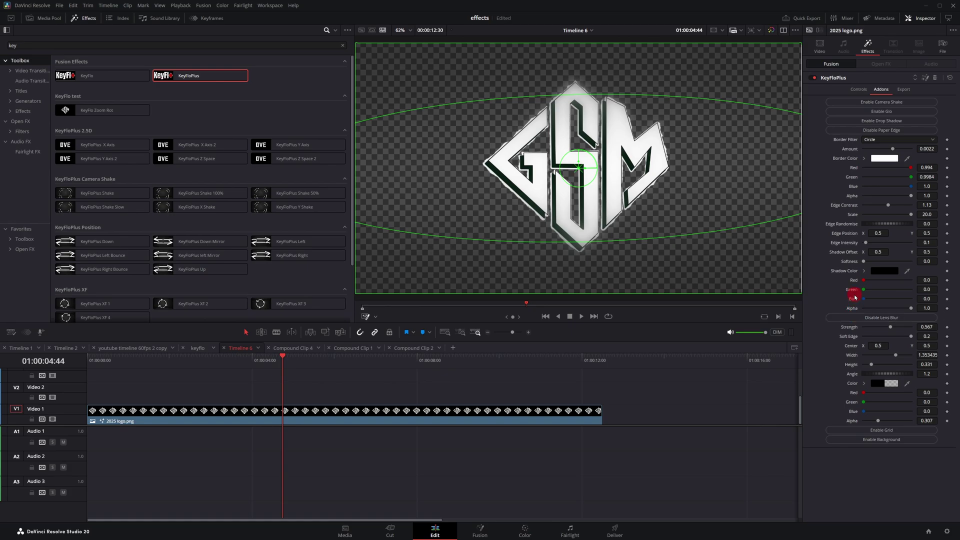
click(855, 133)
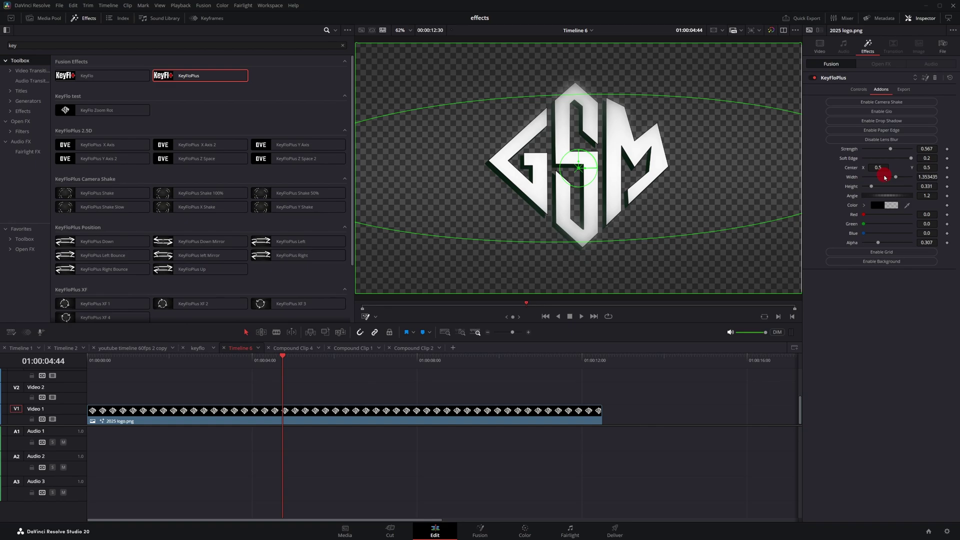
Set the Lens Blur Strength to 0.37, Width to 0.52, Height to 0.913 and Angle to 225.5
mouse_move(890, 149)
mouse_down()
mouse_move(898, 149)
mouse_move(881, 150)
mouse_up()
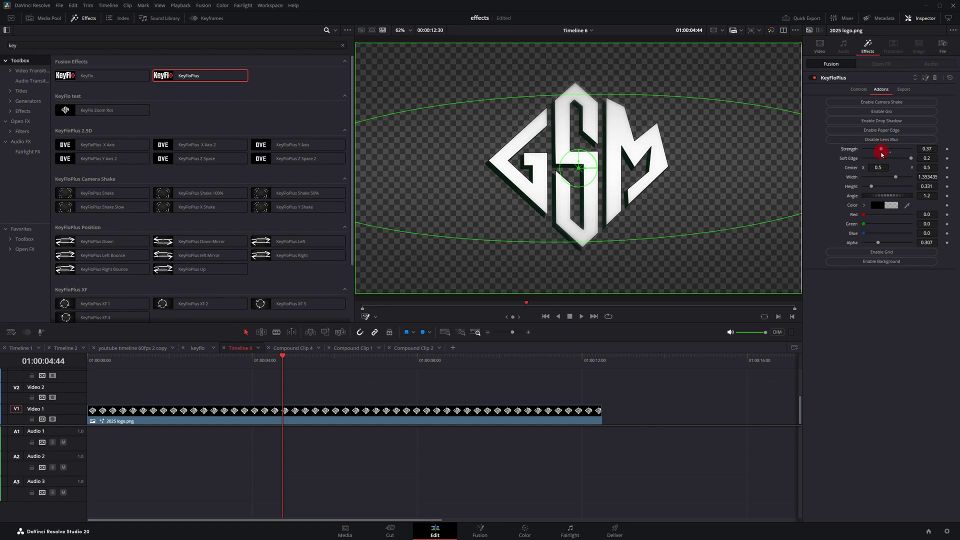
drag(863, 214, 885, 188)
drag(895, 178, 876, 179)
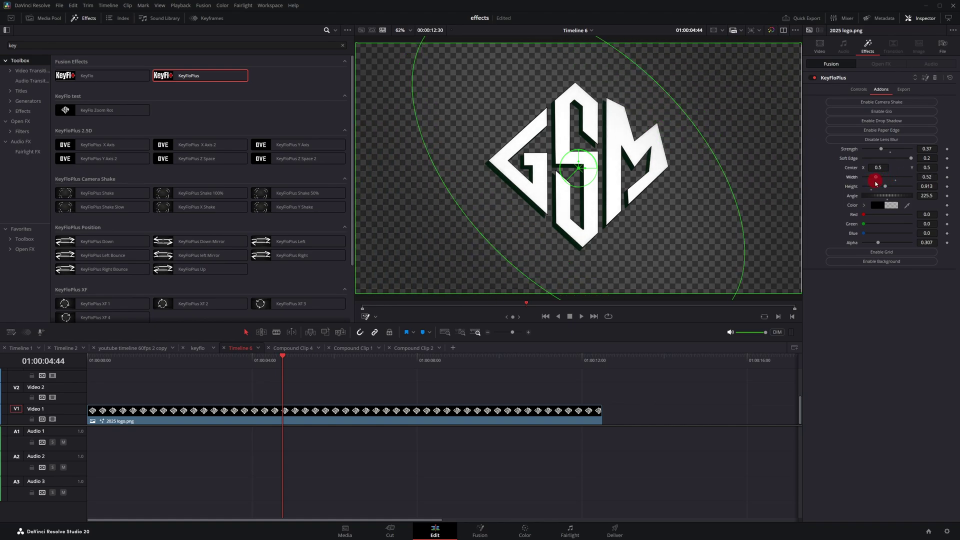
Enable the Grid, Background and Drop Shadow add-ons, with the background type set to Gradient
click(881, 252)
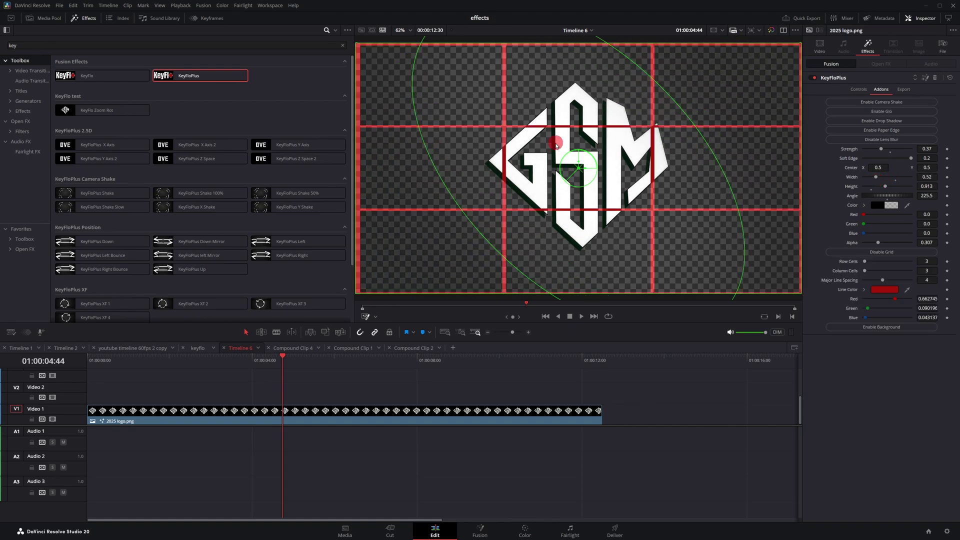
click(880, 327)
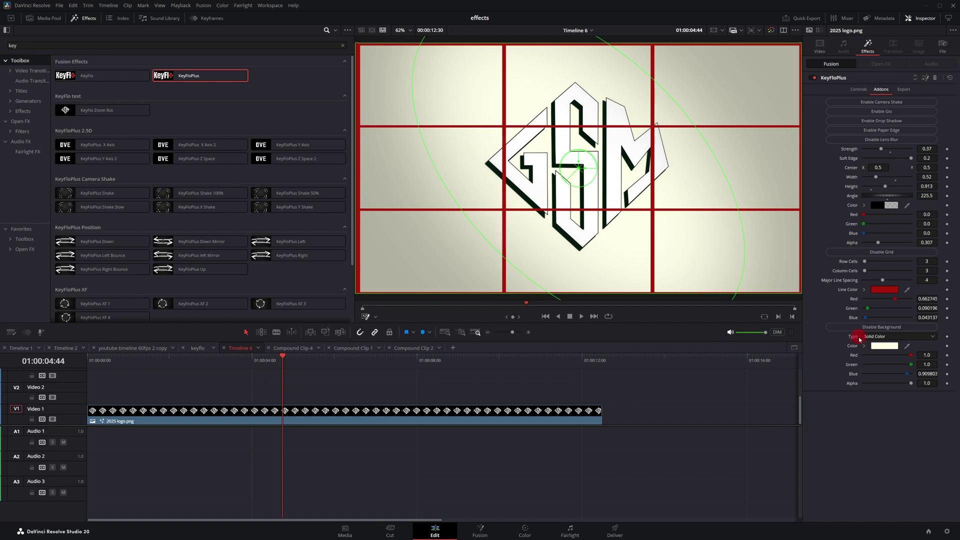
click(874, 338)
click(878, 381)
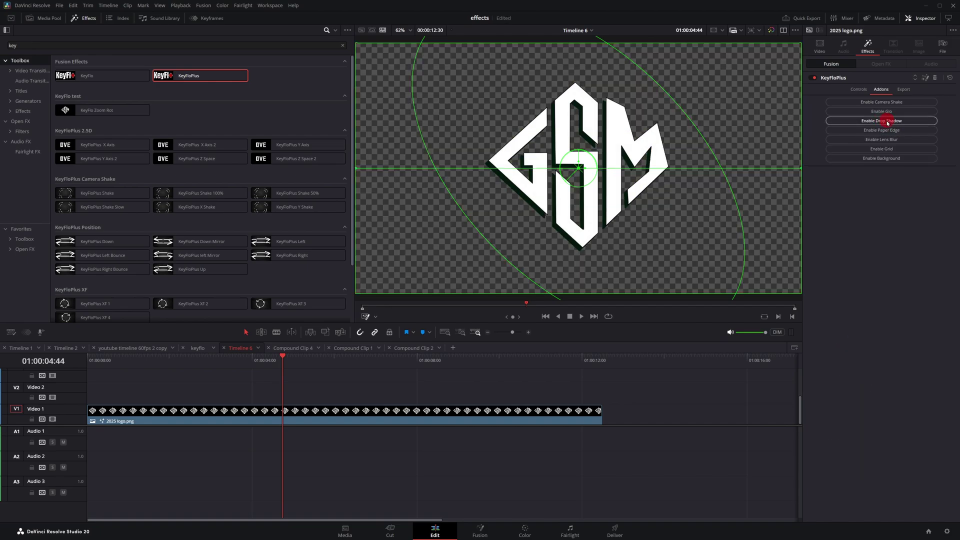
click(884, 121)
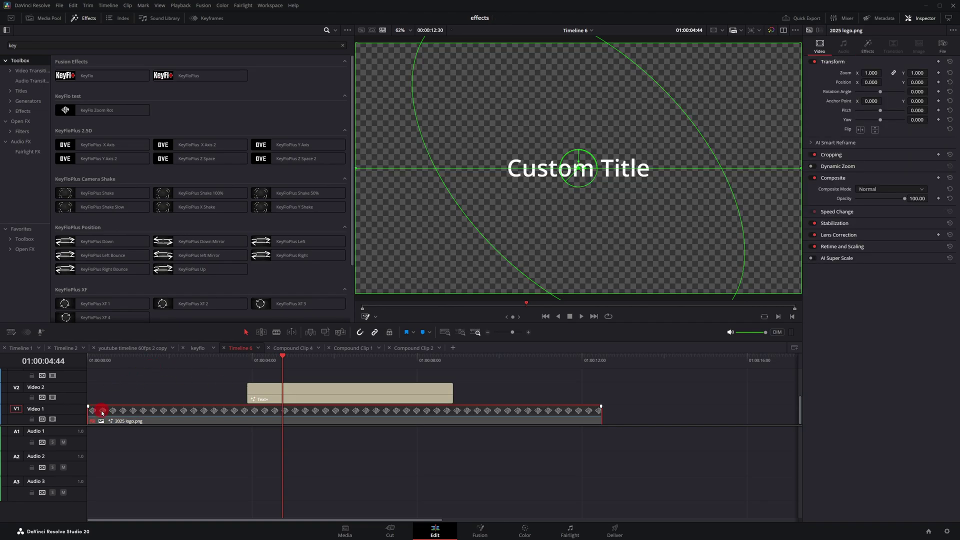
Apply the KeyFloPlus 0-1 zoom effect to the Text+ title on Video 2
click(343, 391)
click(455, 346)
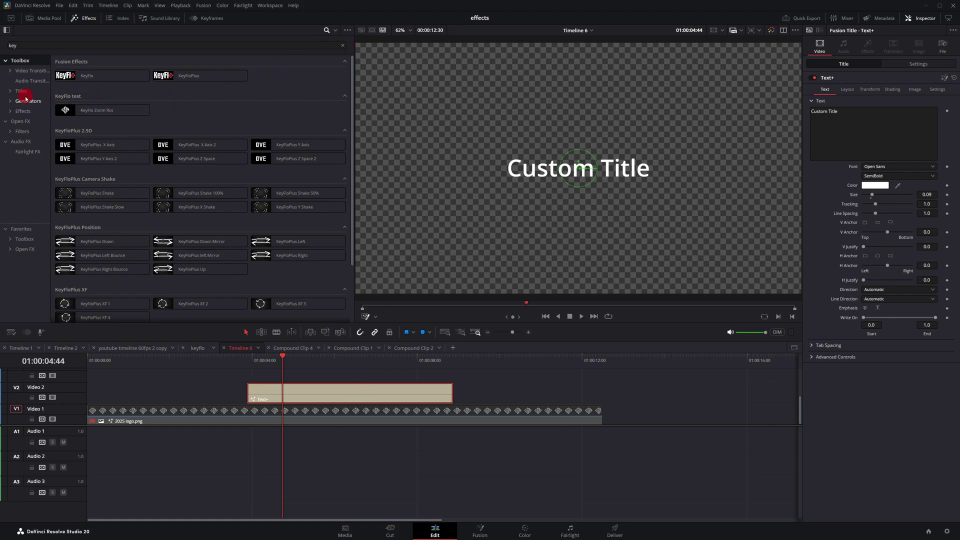
click(122, 108)
scroll(177, 226, down, 3)
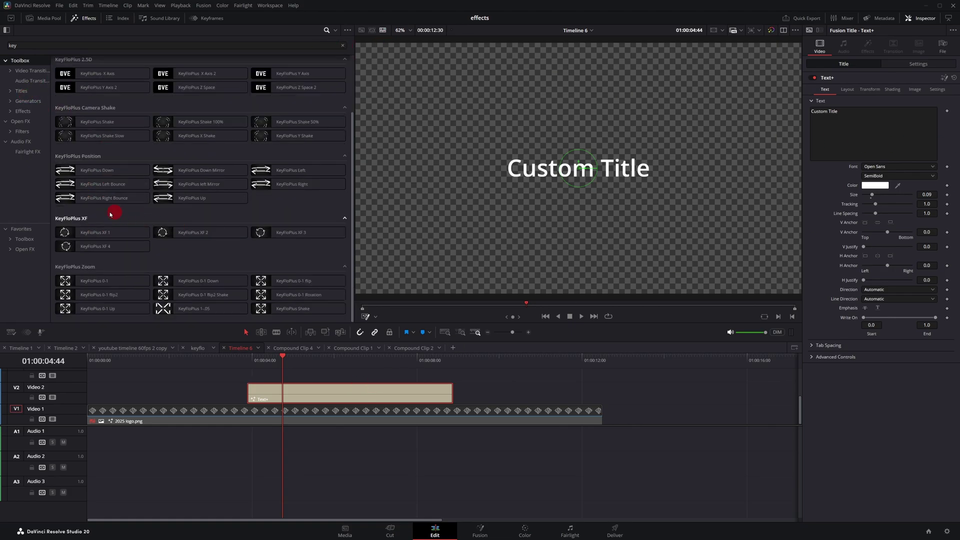
click(97, 283)
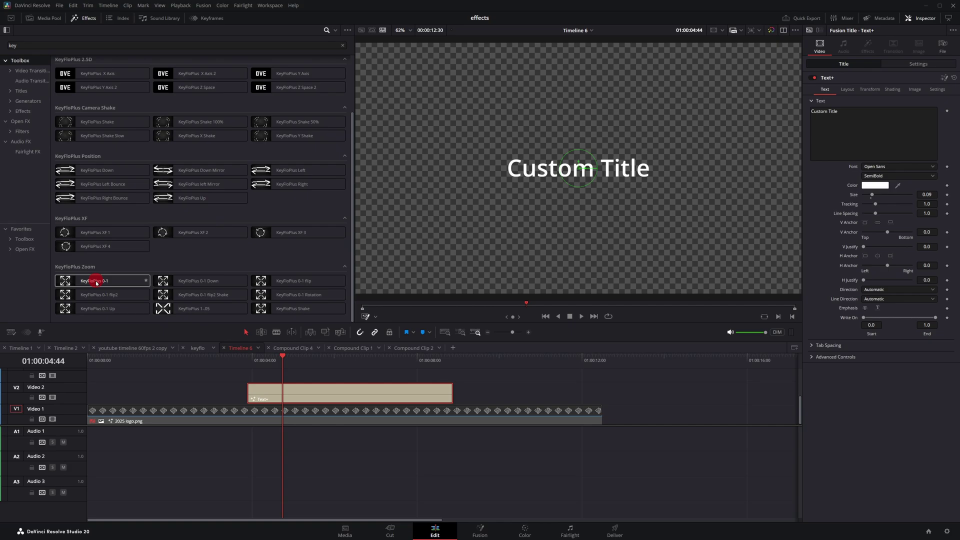
drag(97, 283, 302, 395)
Play the title from its start to preview the zoom animation
click(247, 360)
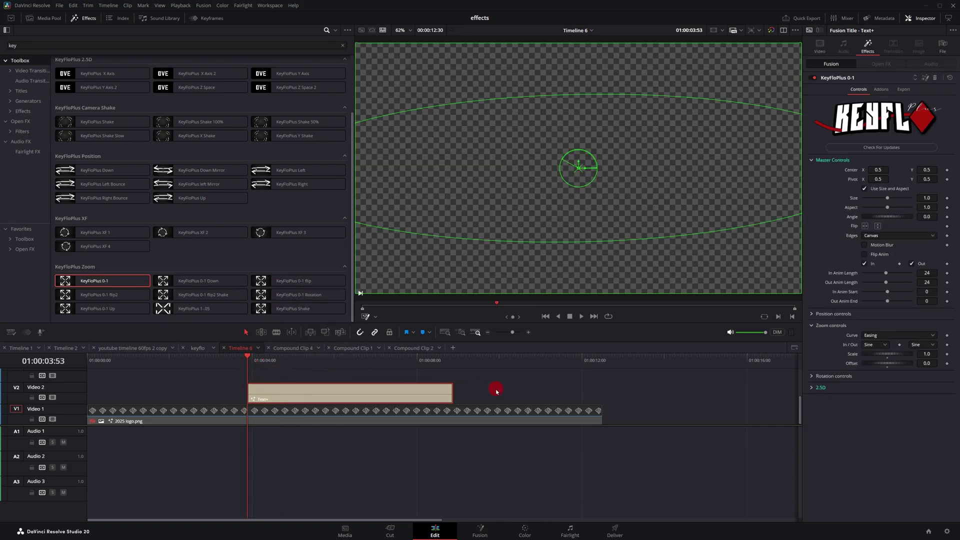
key(space)
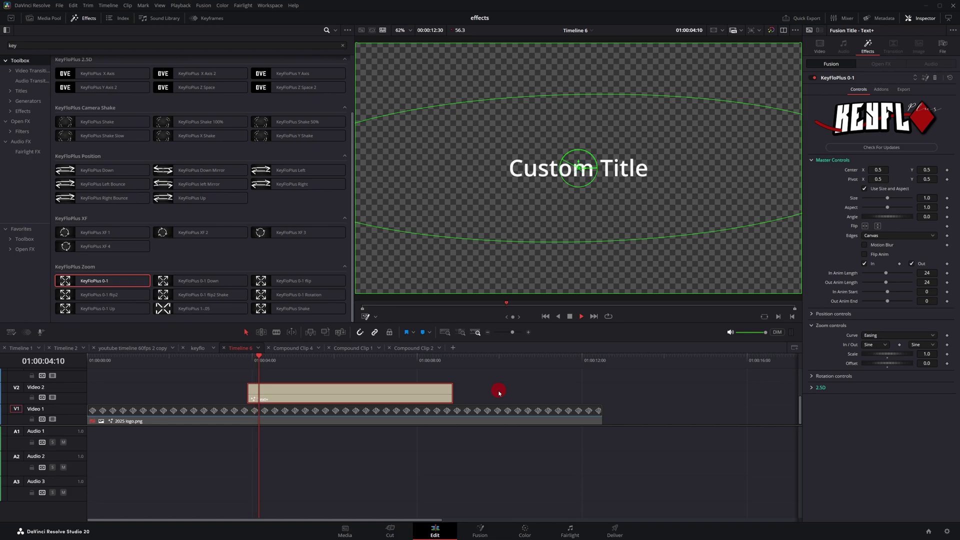
key(space)
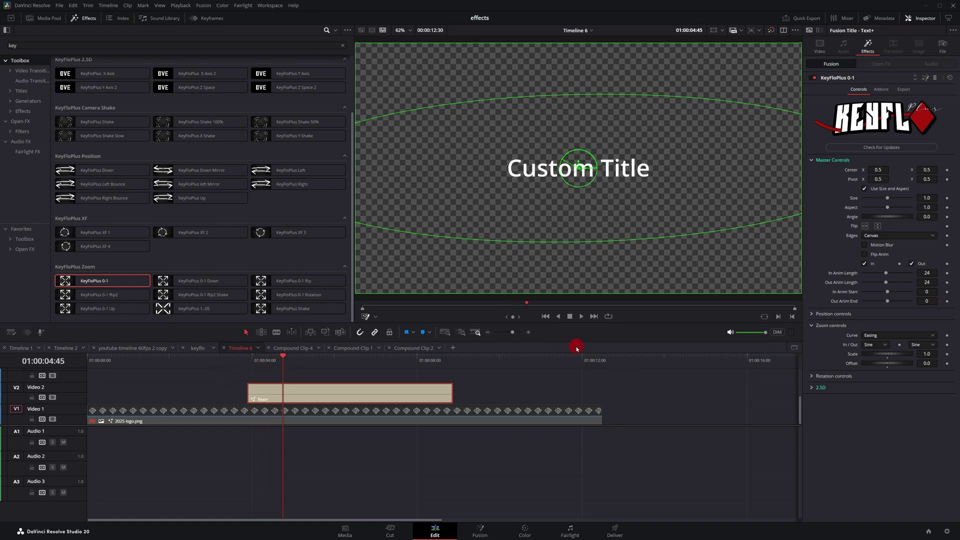
Set the title effect's In Anim Length to 60 and play the title
click(315, 360)
click(927, 273)
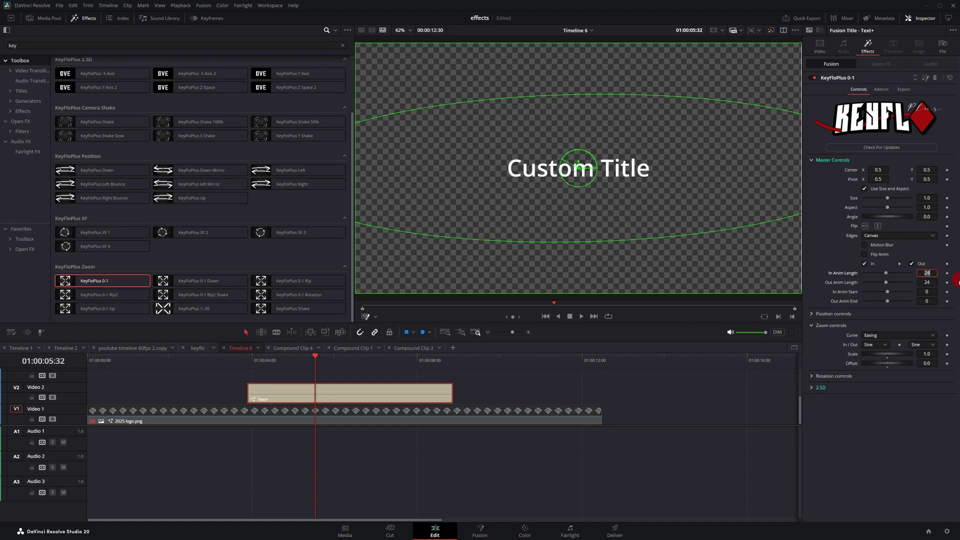
text(60)
key(Tab)
key(space)
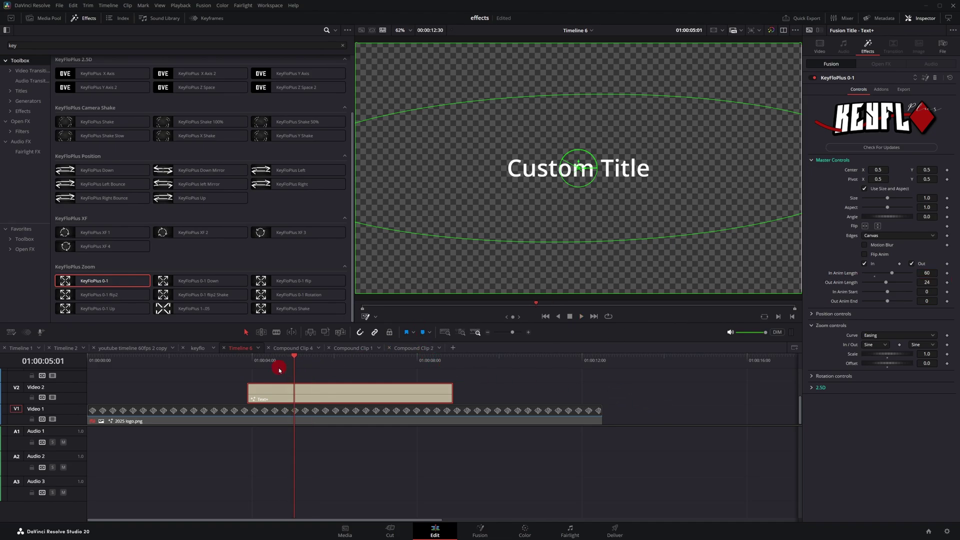
Switch the title's zoom curve to Custom and shape it to rise steeply and ease out, with In and Out at 1.0
click(914, 336)
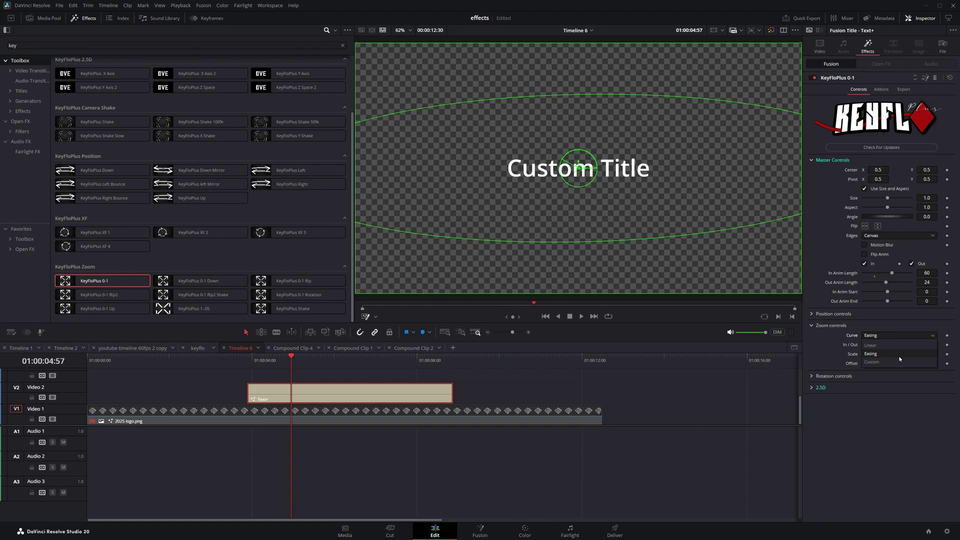
click(899, 361)
drag(875, 388, 864, 357)
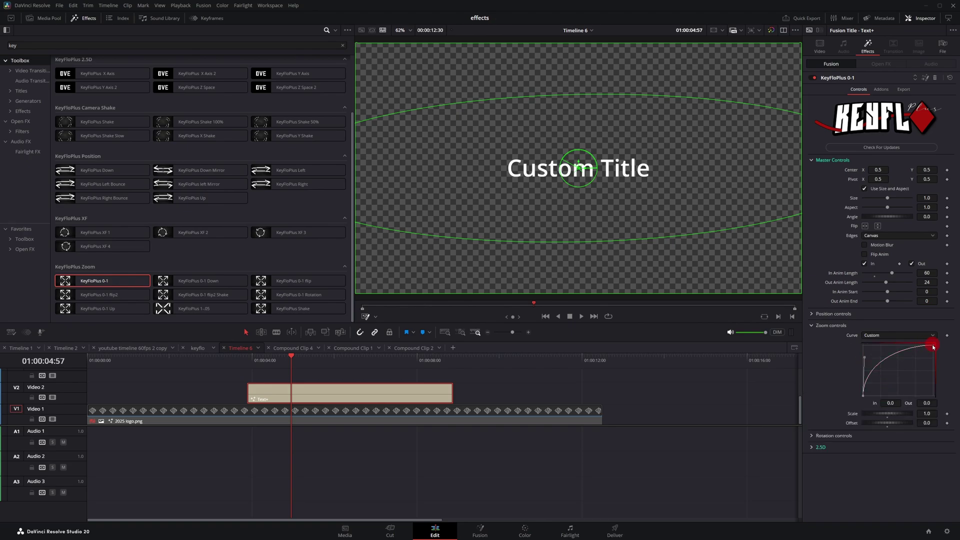
drag(933, 347, 868, 348)
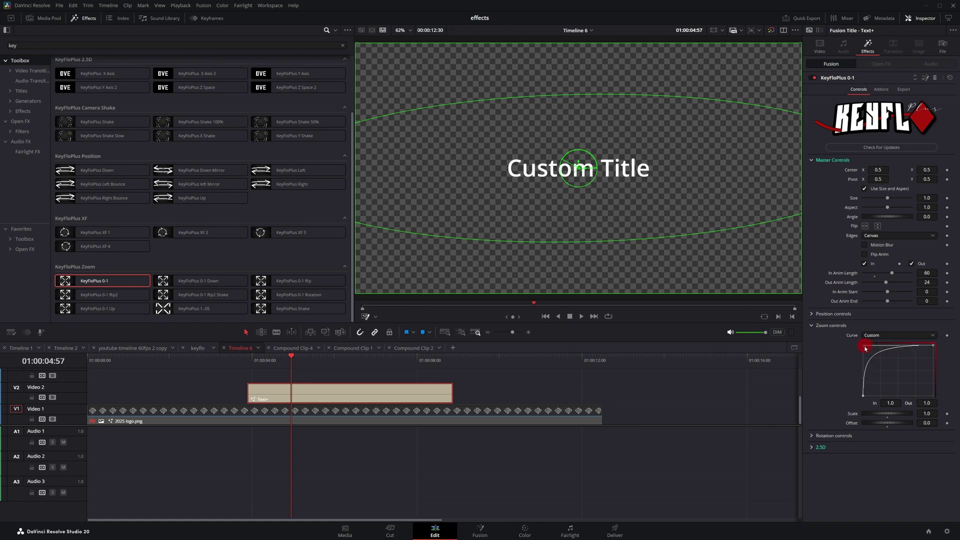
Play the title from its start to preview the custom zoom curve
click(249, 359)
key(space)
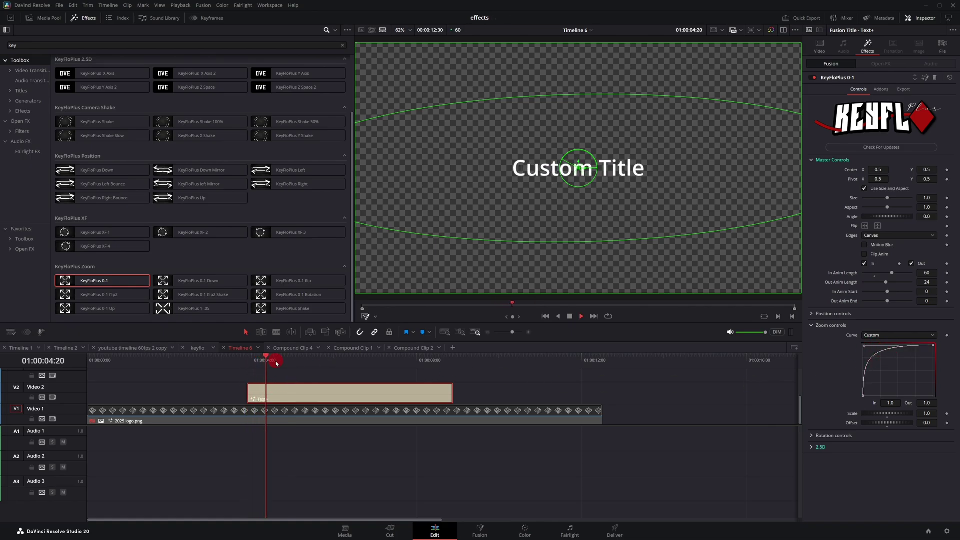
key(space)
key(space)
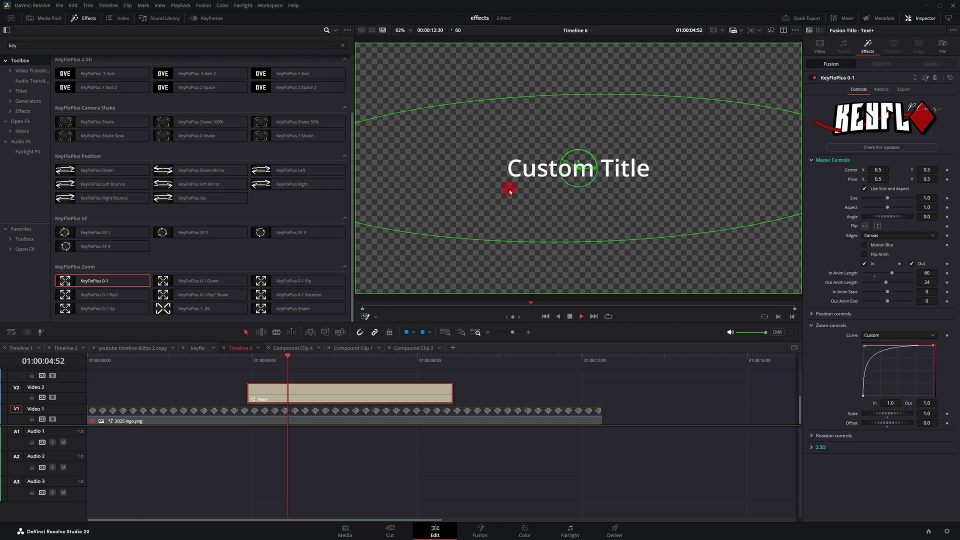
key(space)
click(881, 403)
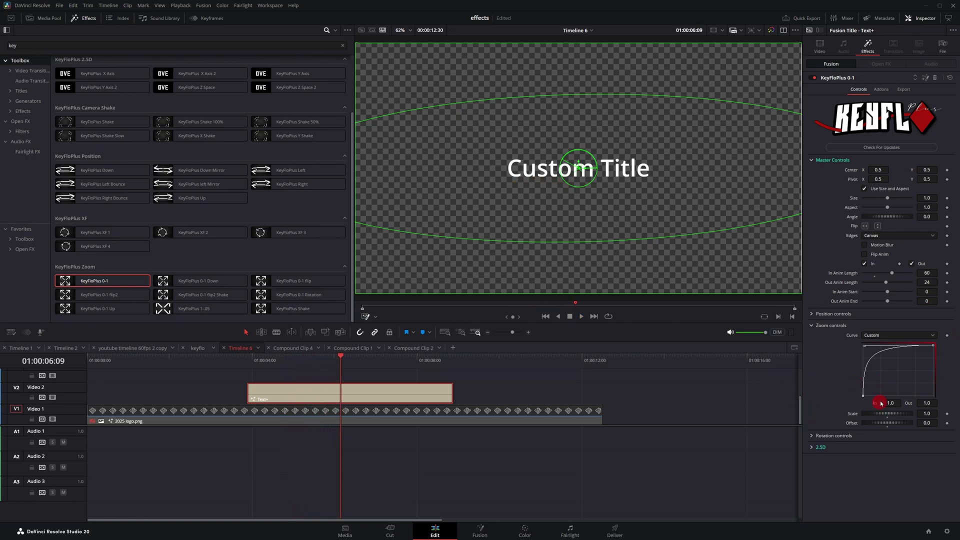
Show the KeyFloPlus 0-1 effect's export settings and scrub through the title
click(906, 91)
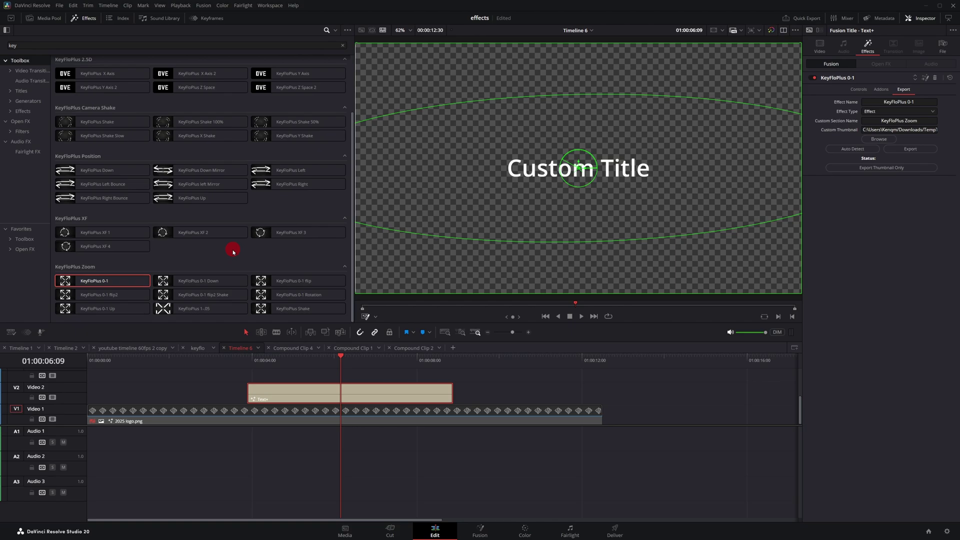
drag(253, 361, 312, 369)
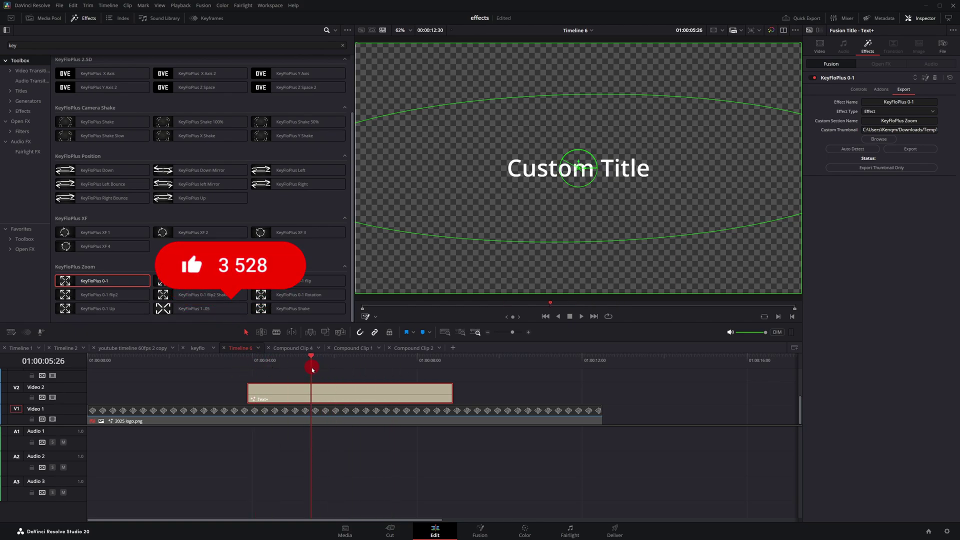